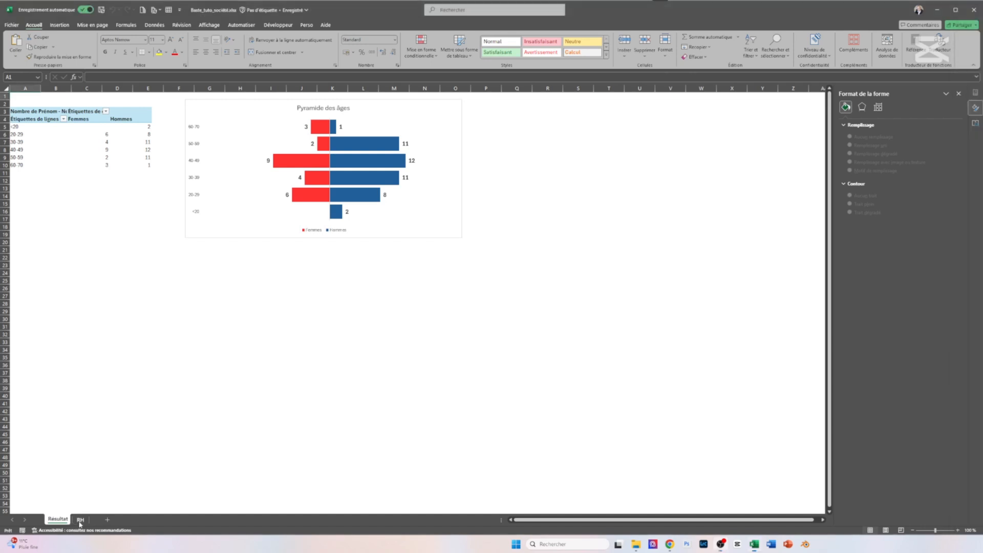
# Create a pivot table on a new worksheet from the employee table on the RH sheet
pyautogui.click(80, 520)
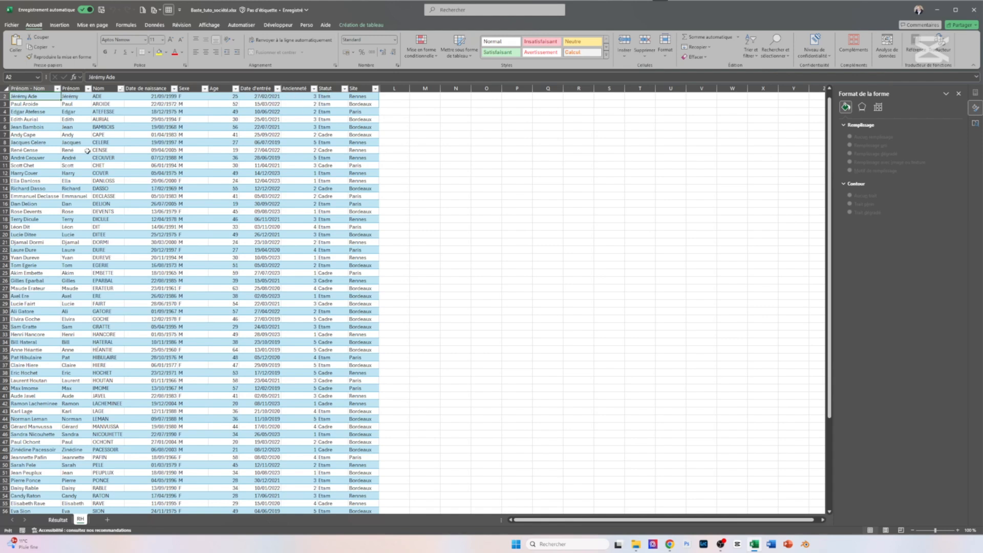
pyautogui.click(60, 25)
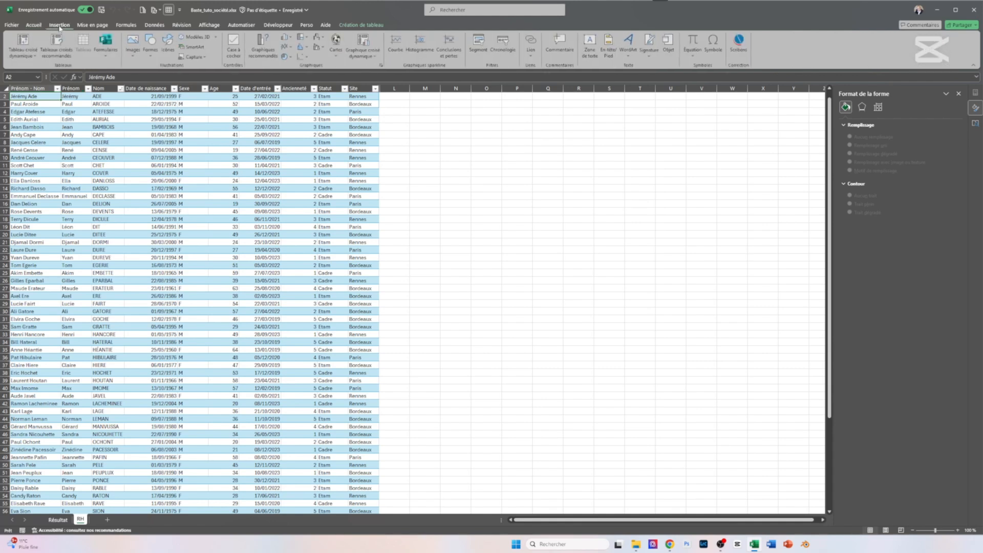
pyautogui.click(22, 45)
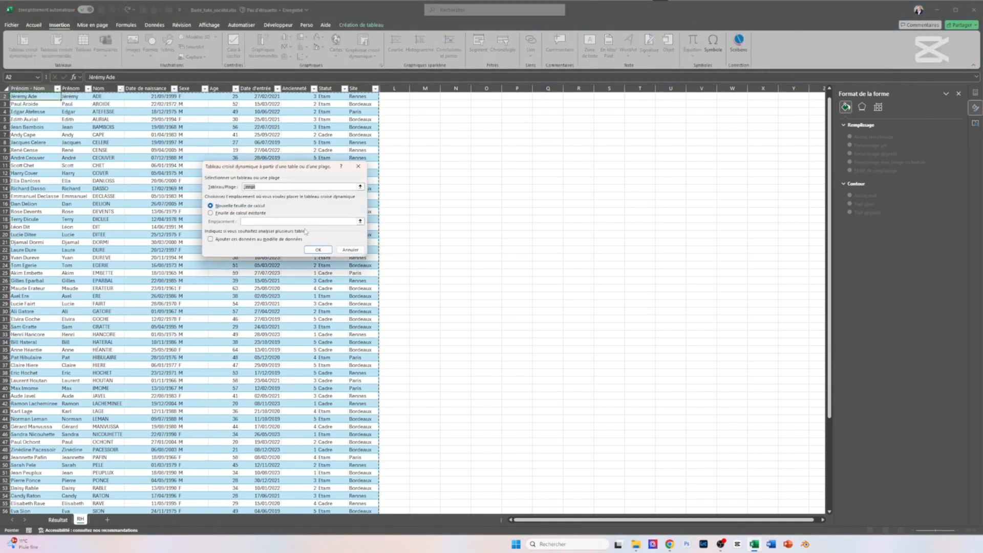
pyautogui.click(318, 250)
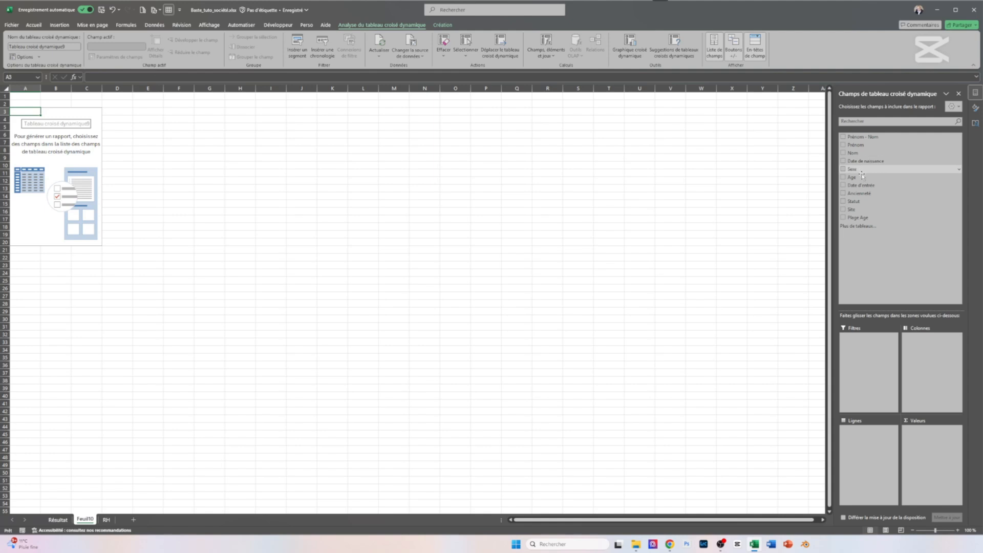
# Add the Age field to the pivot table's rows and group the ages from 20 to 70 in intervals of 10
pyautogui.moveTo(862, 178); pyautogui.dragTo(865, 445)
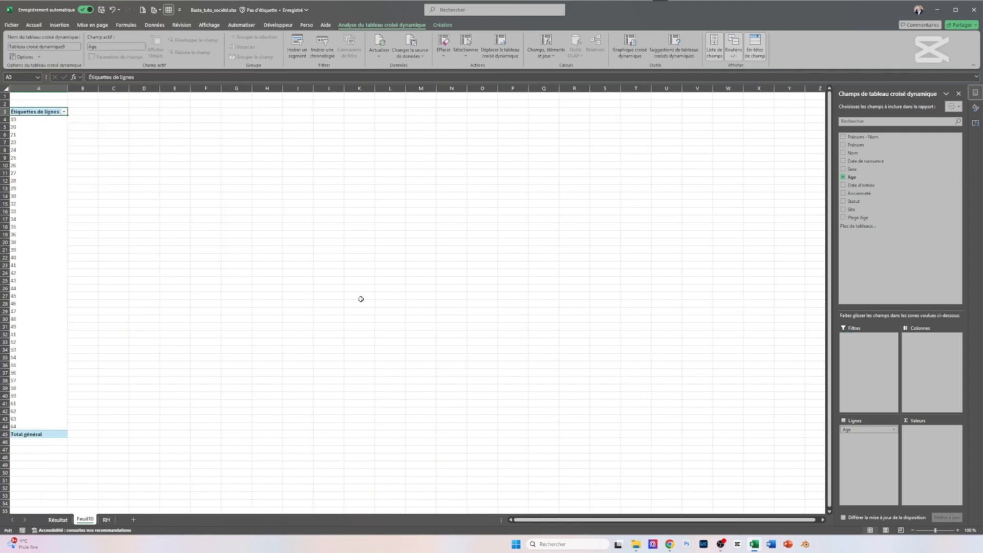
pyautogui.rightClick(12, 127)
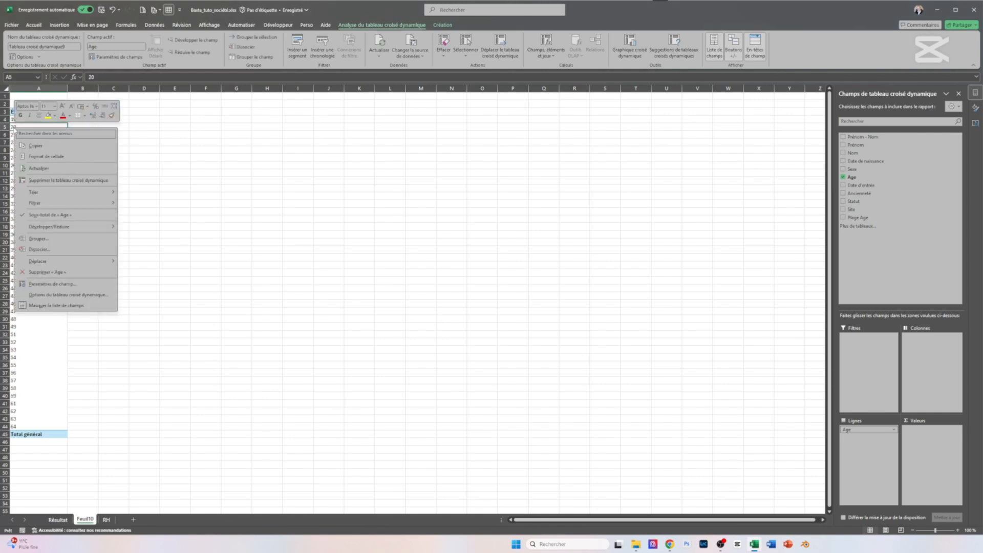
pyautogui.click(51, 238)
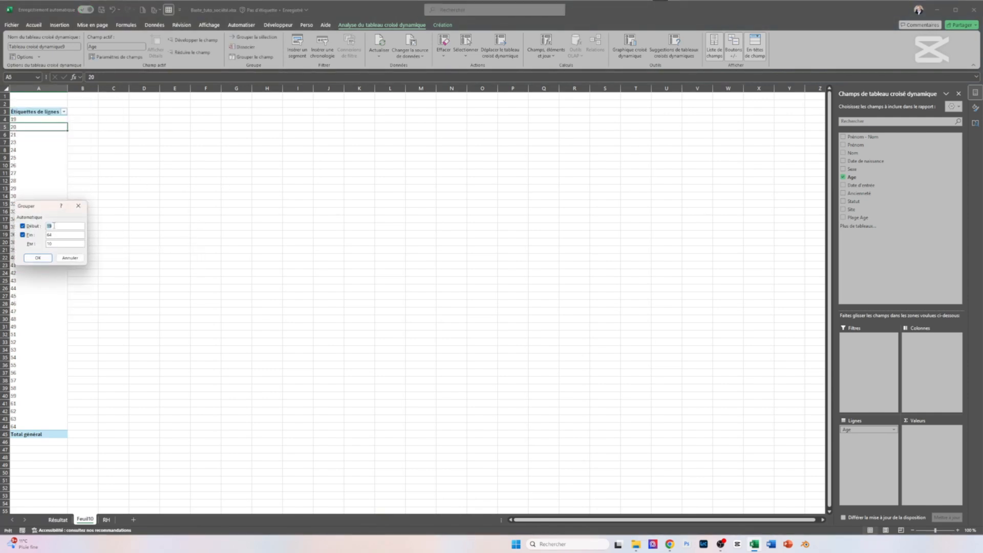
pyautogui.write('2')
pyautogui.write('70')
pyautogui.click(40, 257)
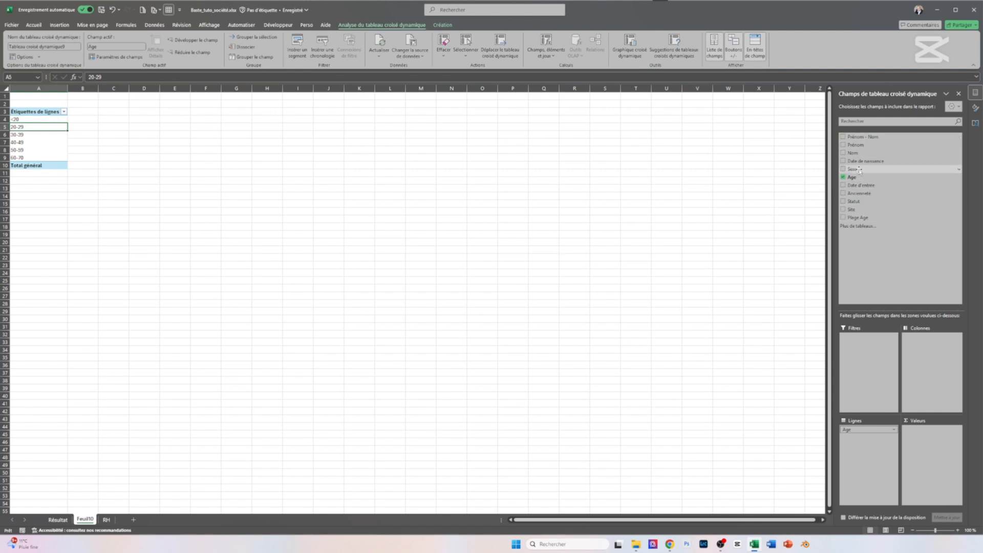
# Add the Sexe field to the pivot table's columns and turn off grand totals for both rows and columns
pyautogui.moveTo(859, 171); pyautogui.dragTo(931, 353)
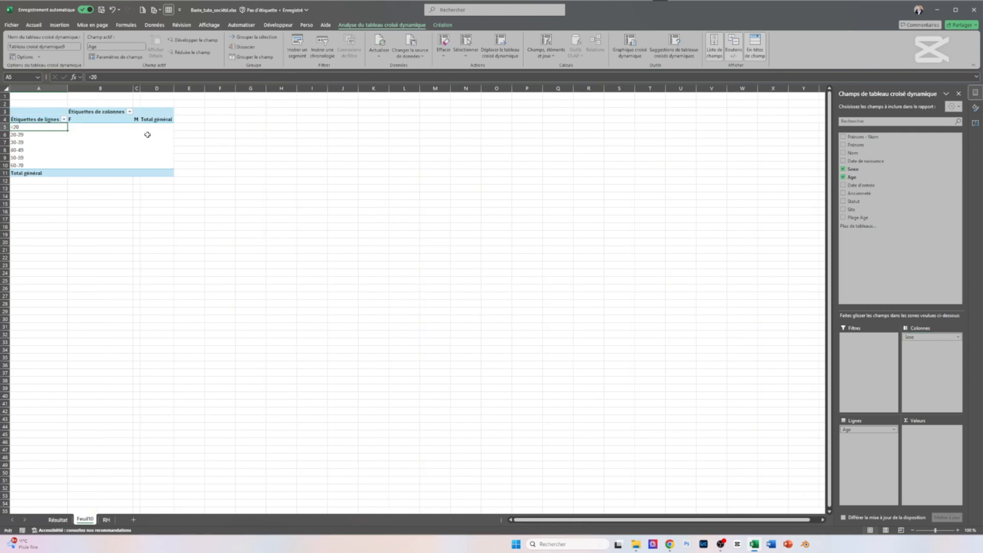
pyautogui.click(447, 26)
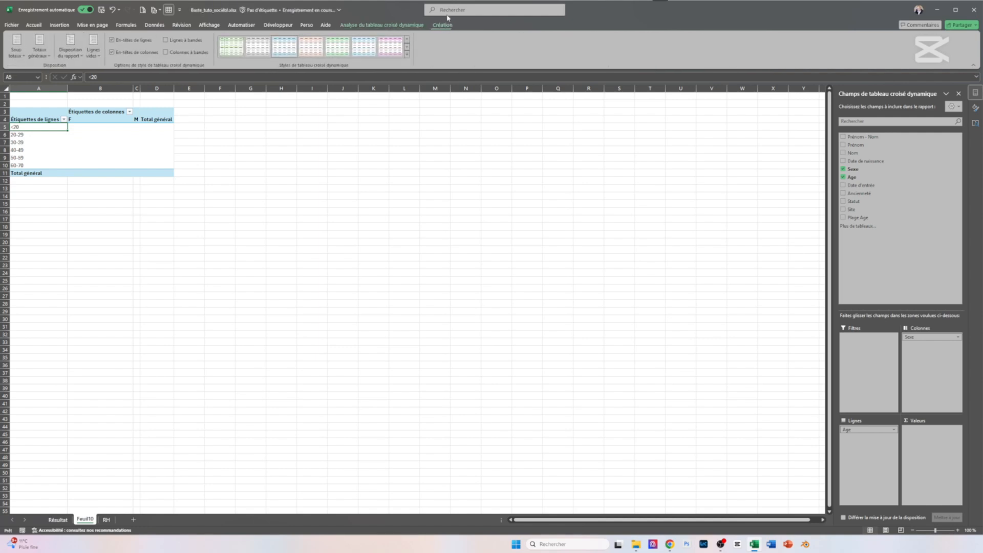
pyautogui.click(40, 49)
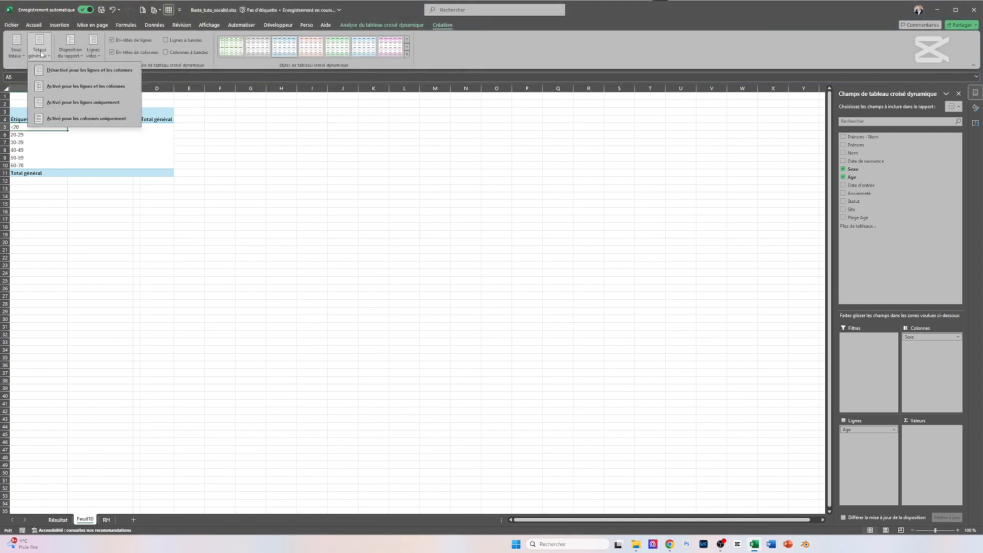
pyautogui.click(55, 70)
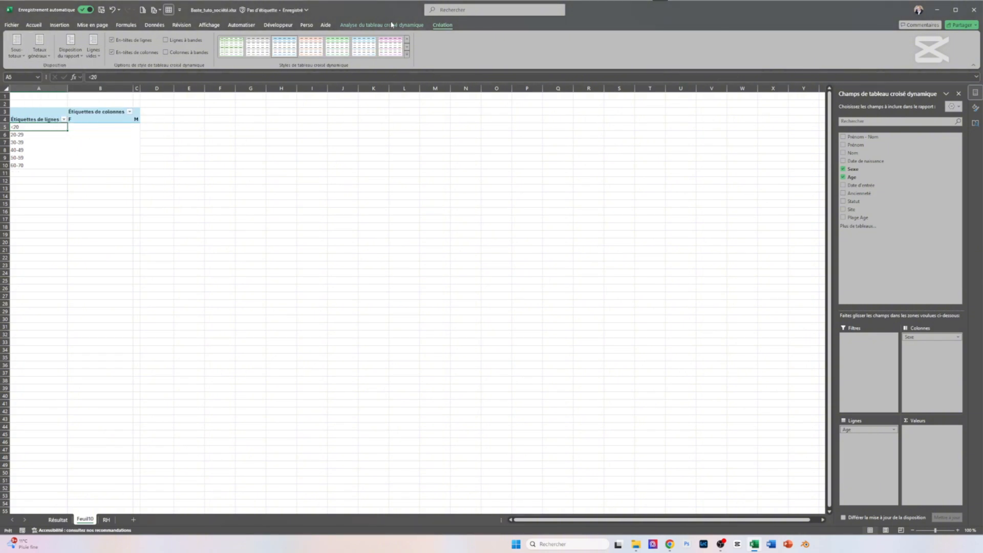
# Disable automatic column width adjustment on update in the pivot table options
pyautogui.click(391, 25)
pyautogui.click(18, 58)
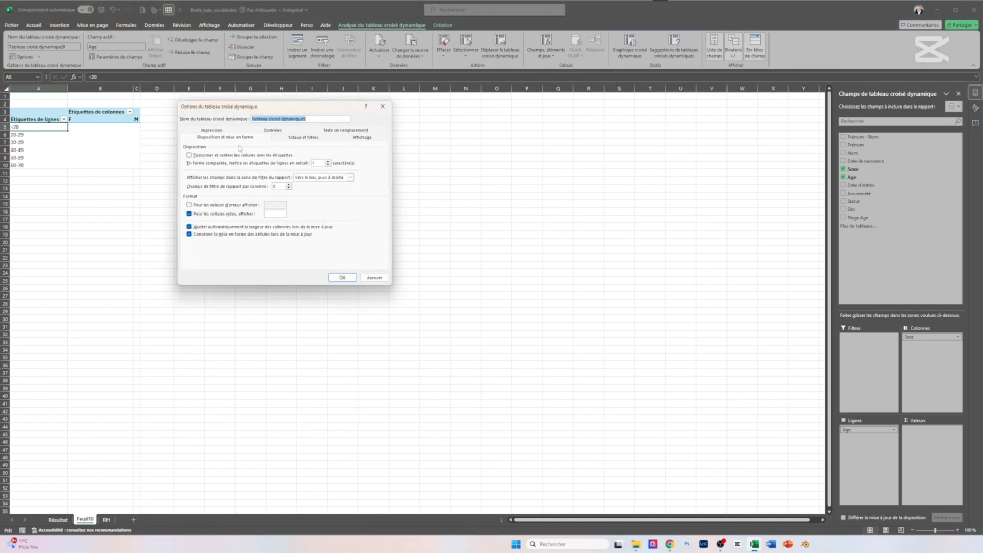
pyautogui.click(189, 227)
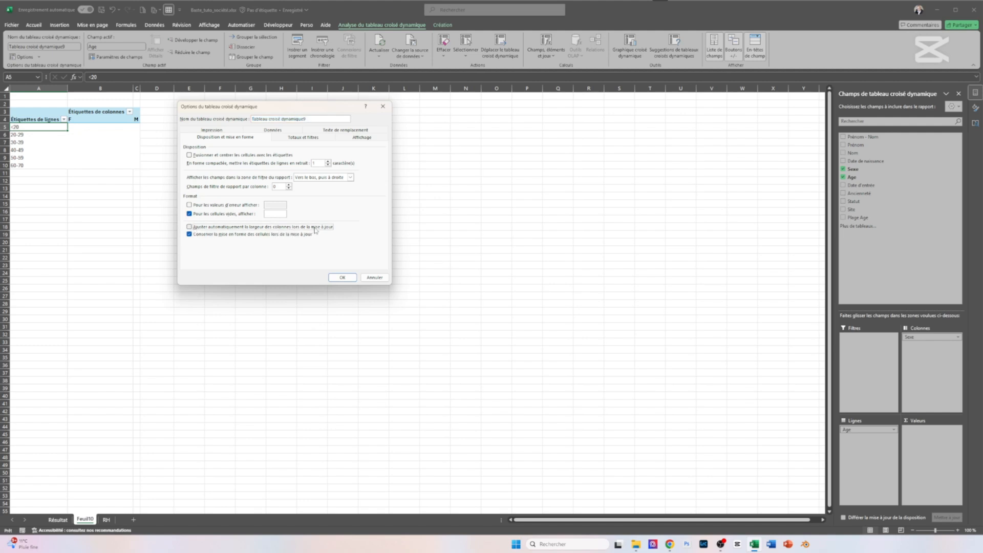
pyautogui.click(349, 278)
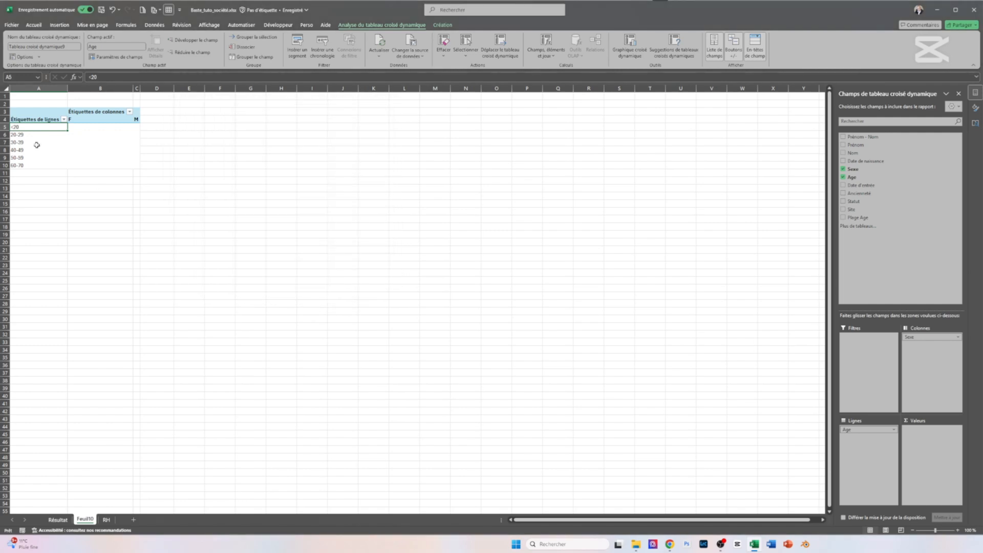
# Set the width of the F and M columns (B and C) to 10
pyautogui.click(125, 120)
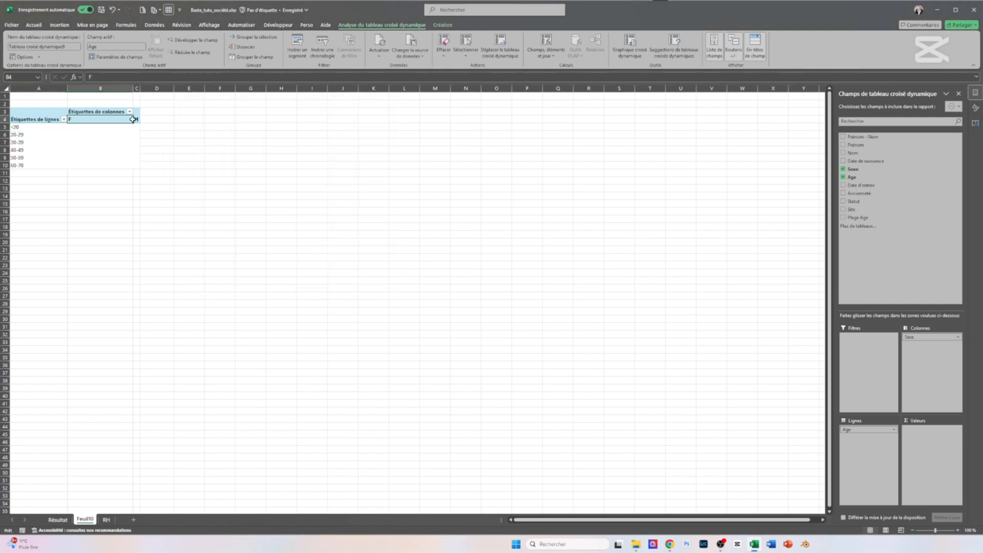
pyautogui.keyDown('shift'); pyautogui.click(138, 119); pyautogui.keyUp('shift')
pyautogui.click(34, 24)
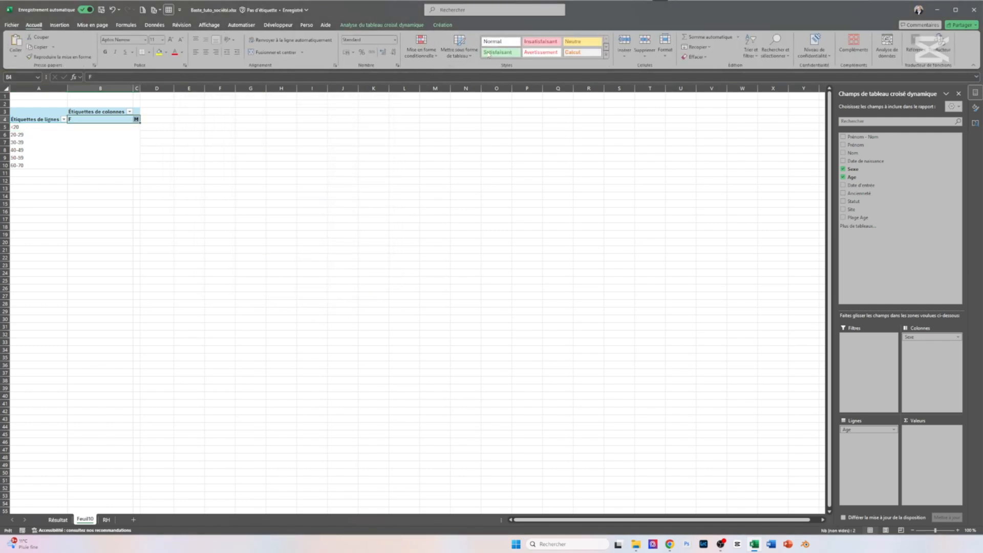
pyautogui.click(666, 55)
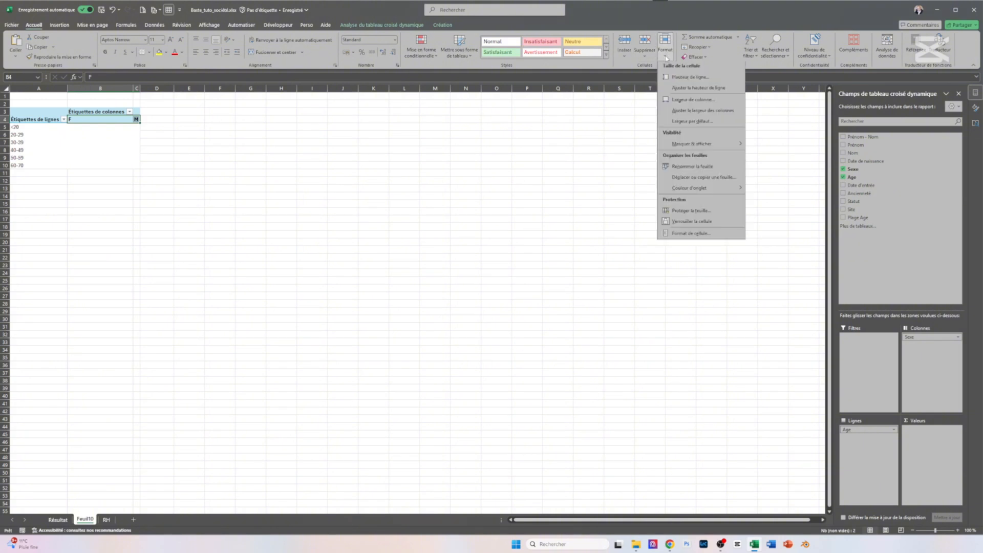
pyautogui.click(693, 99)
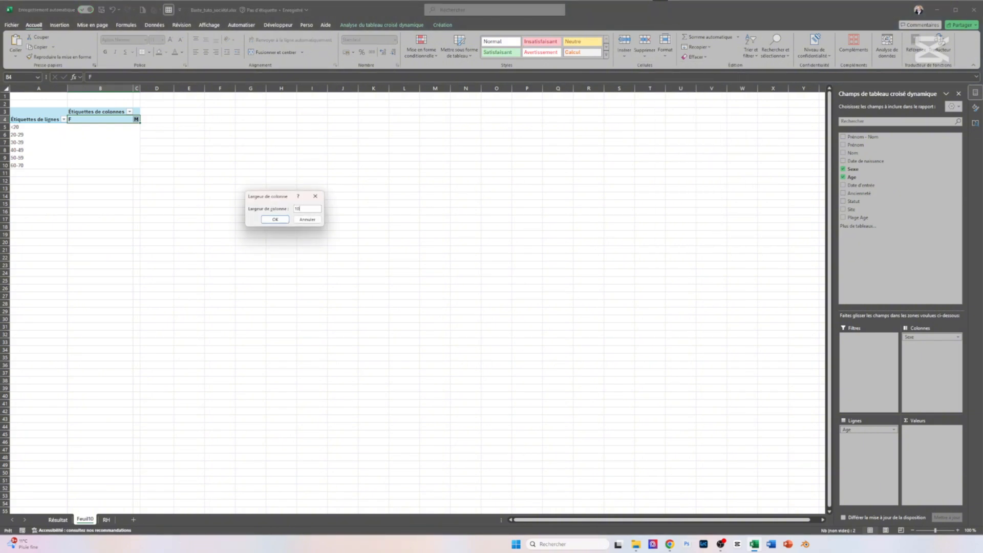
pyautogui.write('10')
pyautogui.press('Return')
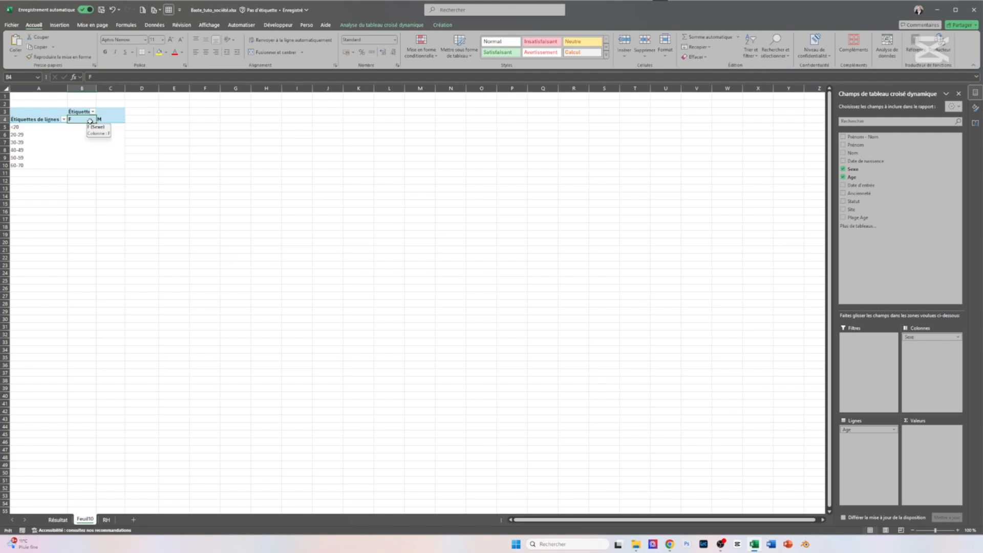
# Rename the F and M column labels as Femmes and Hommes, and add the Prénom - Nom field to the pivot table's values
pyautogui.write('Fe')
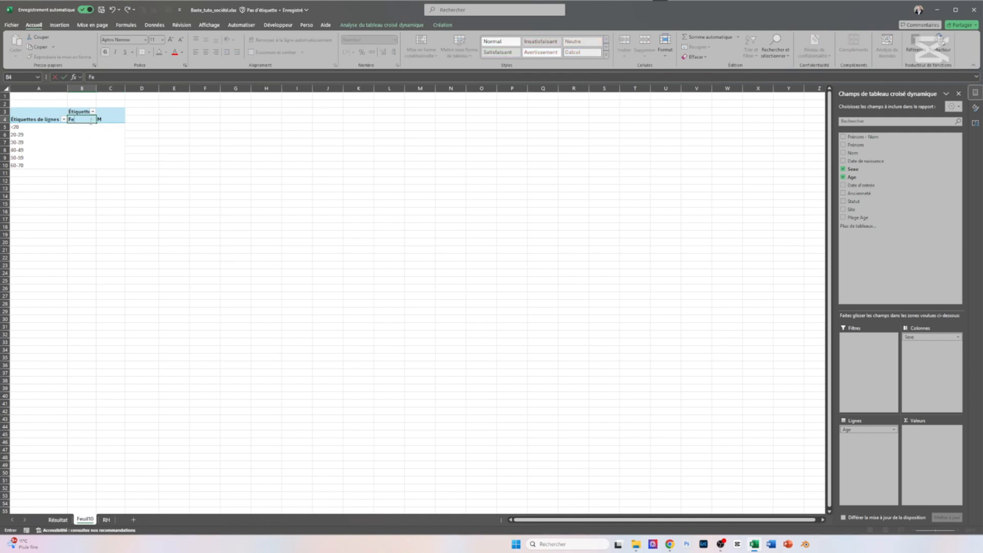
pyautogui.write('mmes')
pyautogui.press('Tab')
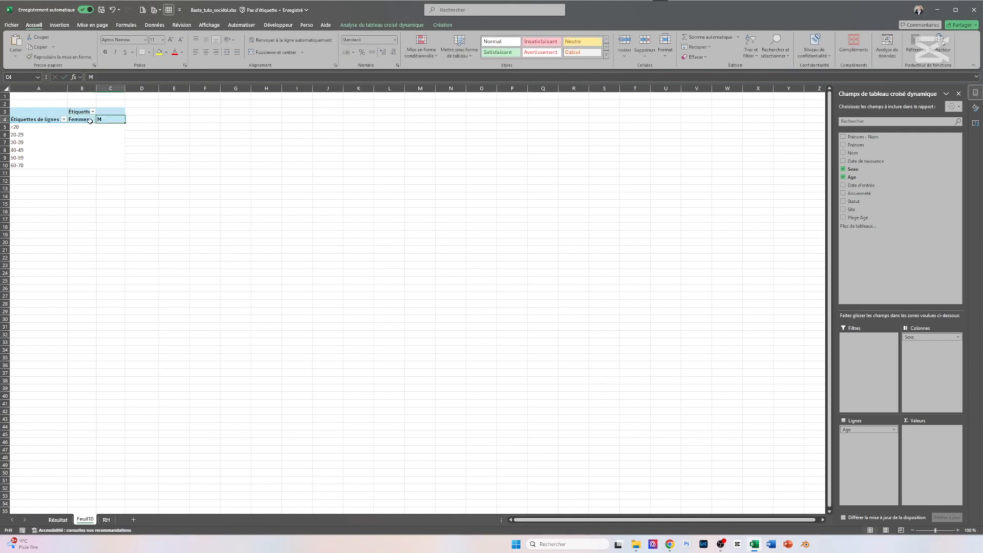
pyautogui.write('Hommes')
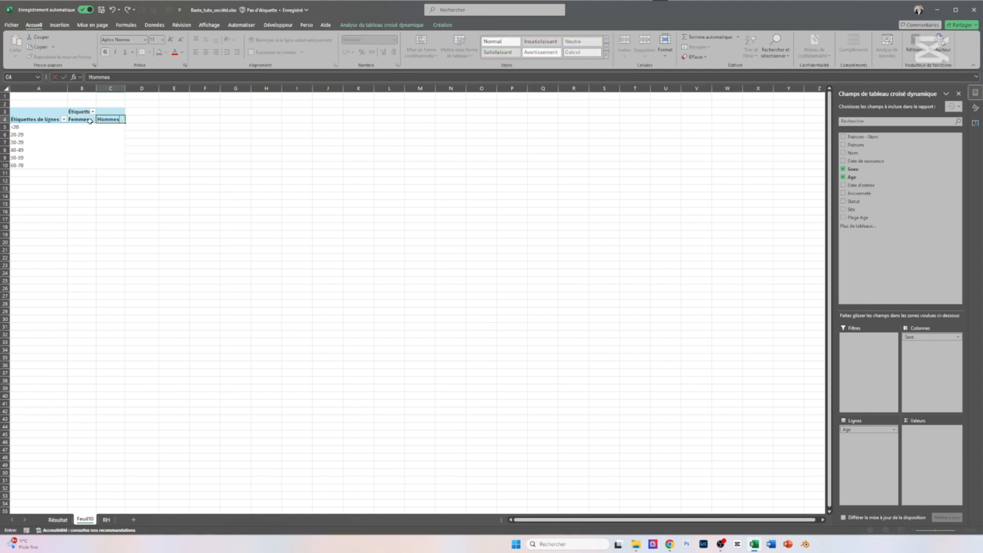
pyautogui.press('Return')
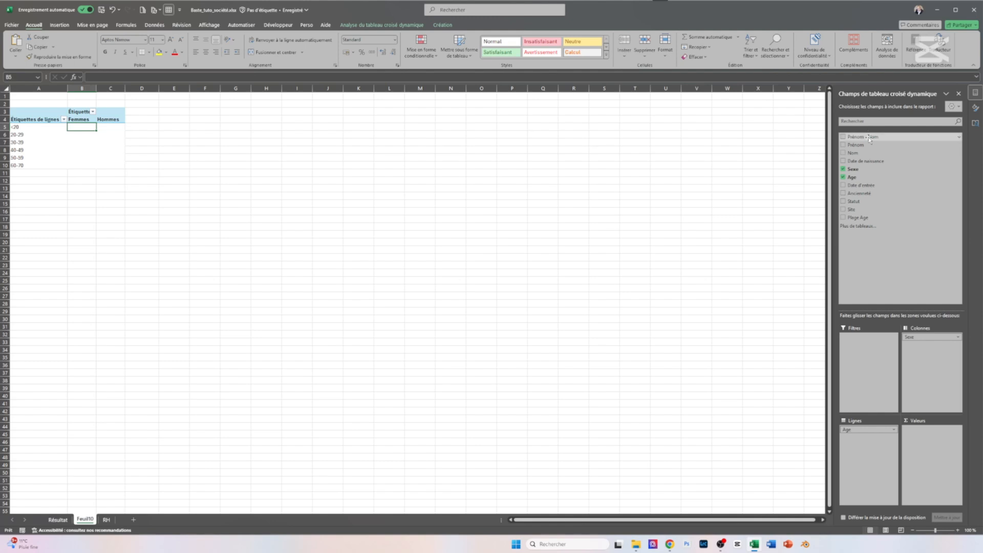
pyautogui.moveTo(869, 138); pyautogui.dragTo(923, 439)
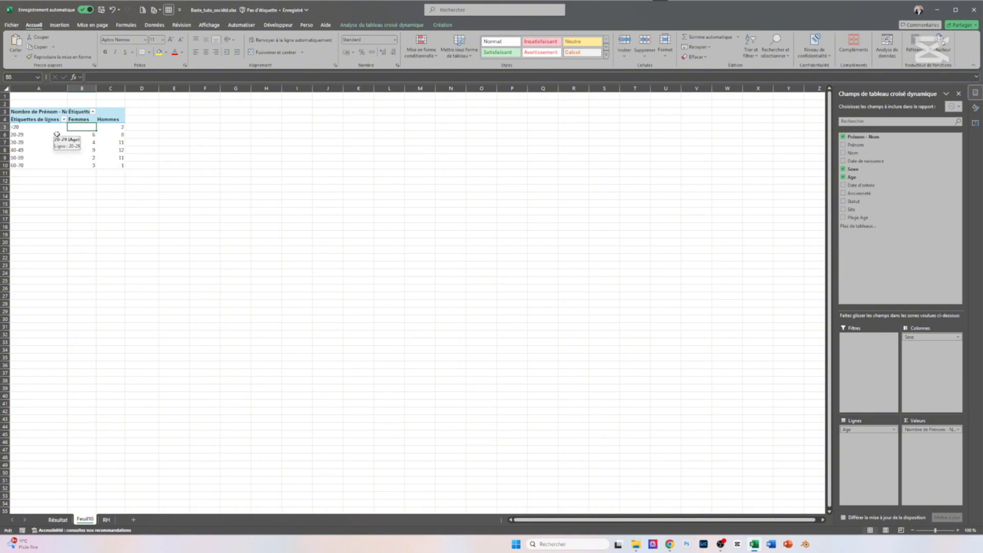
# Insert a clustered bar pivot chart (Barres groupées) from the pivot table
pyautogui.click(399, 25)
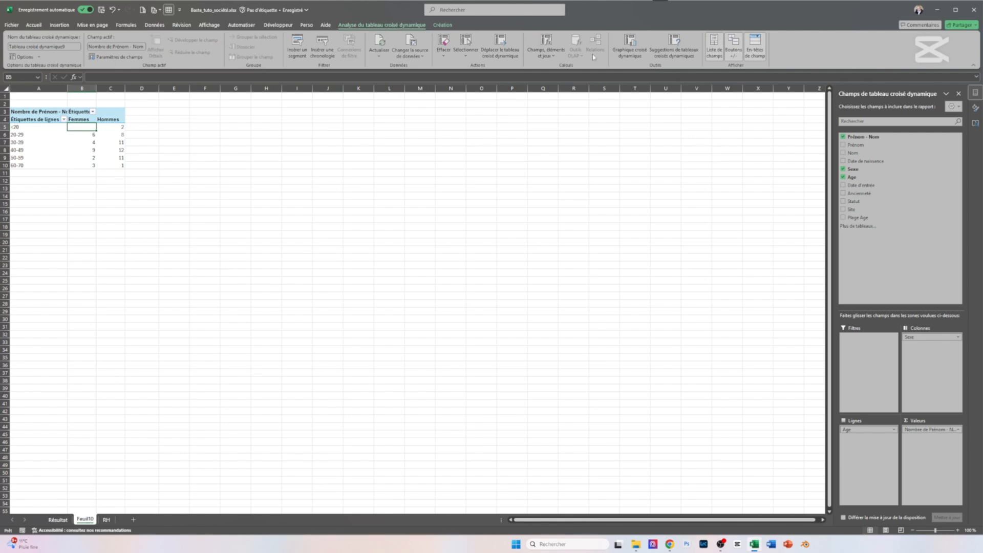
pyautogui.click(632, 45)
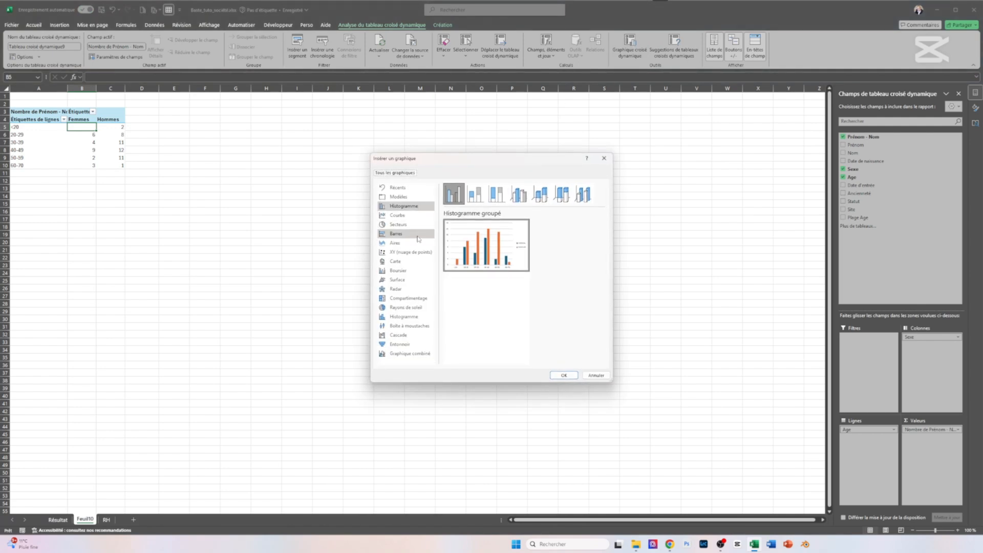
pyautogui.click(419, 239)
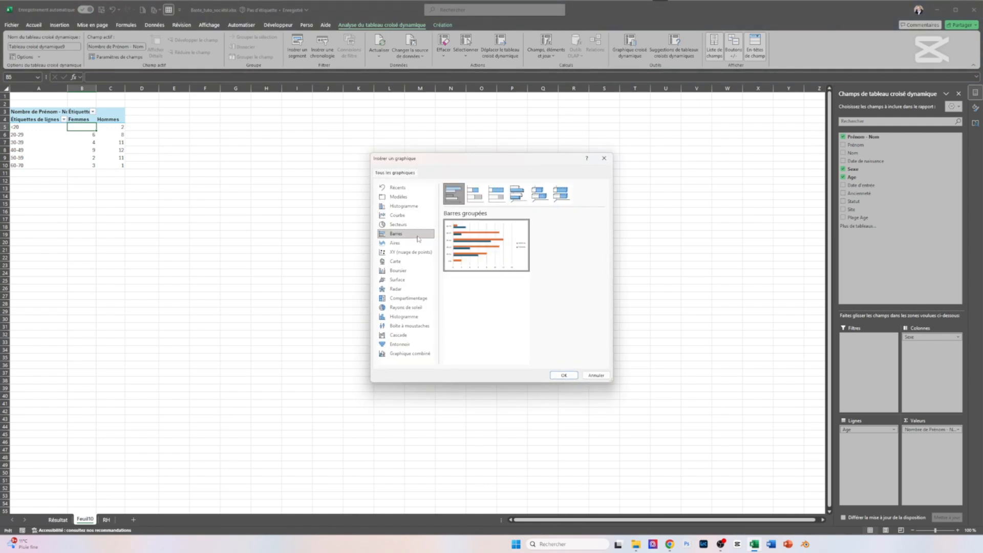
pyautogui.click(563, 375)
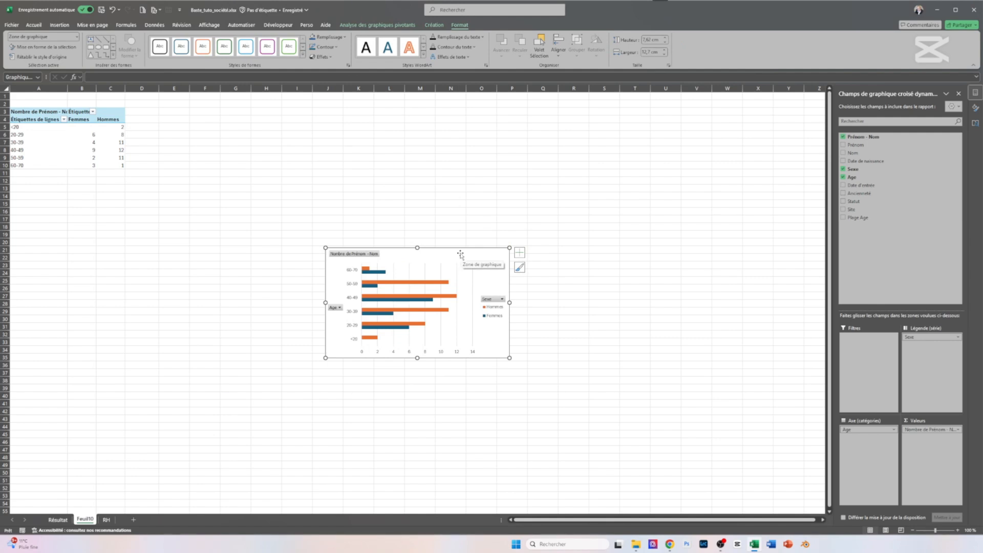
# Move the chart beside the pivot table and enlarge it to about 25.4 cm wide and 16.9 cm high
pyautogui.moveTo(459, 252); pyautogui.dragTo(291, 112)
pyautogui.moveTo(343, 163); pyautogui.dragTo(527, 163)
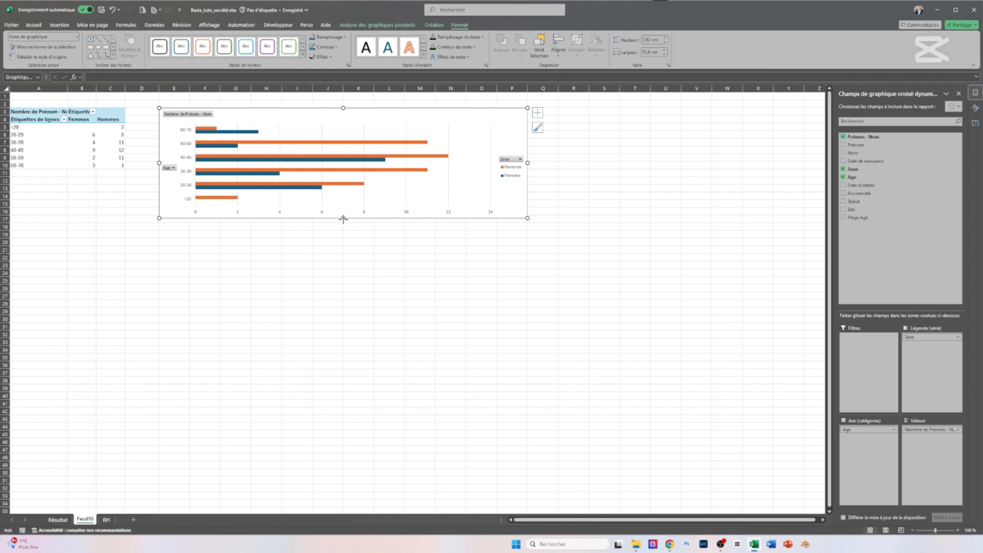
pyautogui.moveTo(343, 219); pyautogui.dragTo(343, 353)
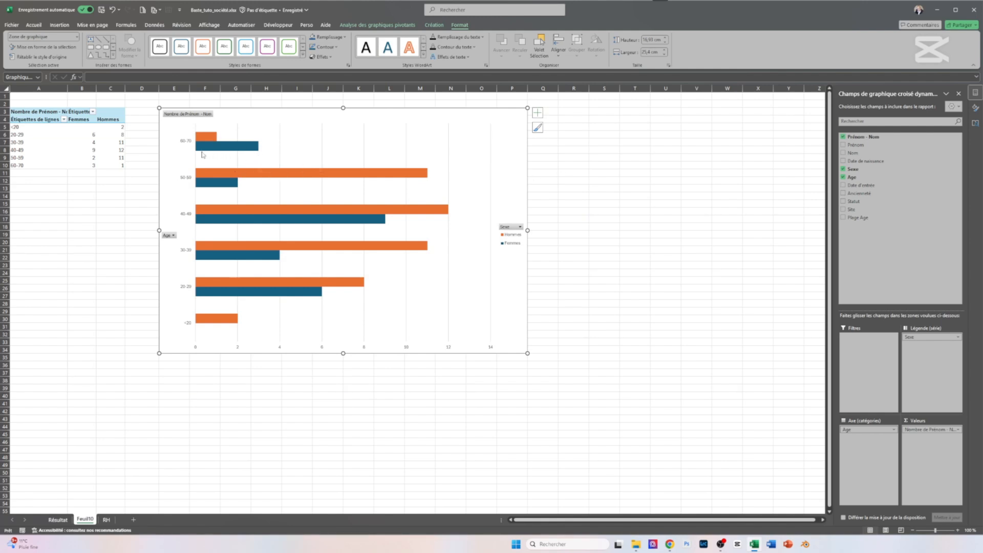
# Plot the Hommes data series on the secondary axis (Axe secondaire)
pyautogui.moveTo(231, 155)
pyautogui.click(214, 149)
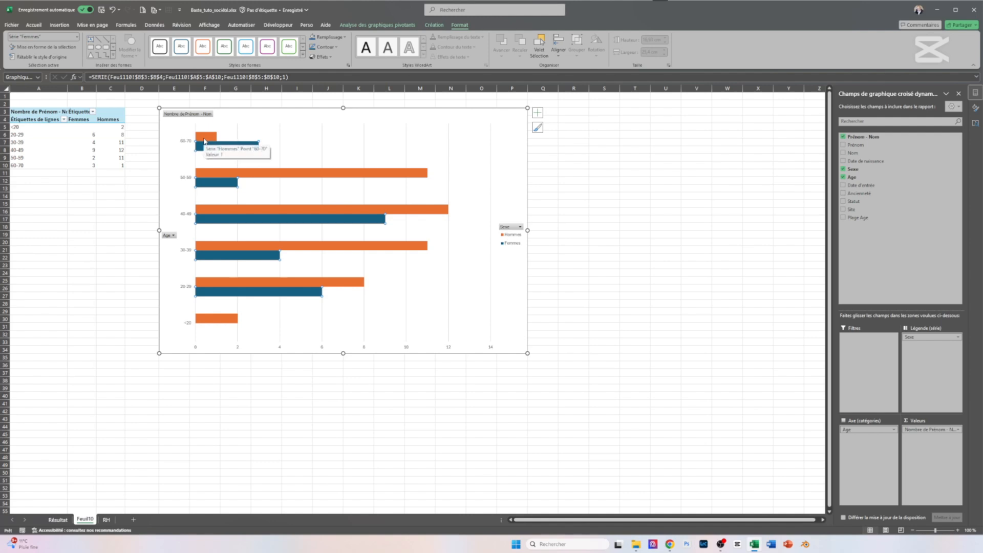
pyautogui.rightClick(206, 137)
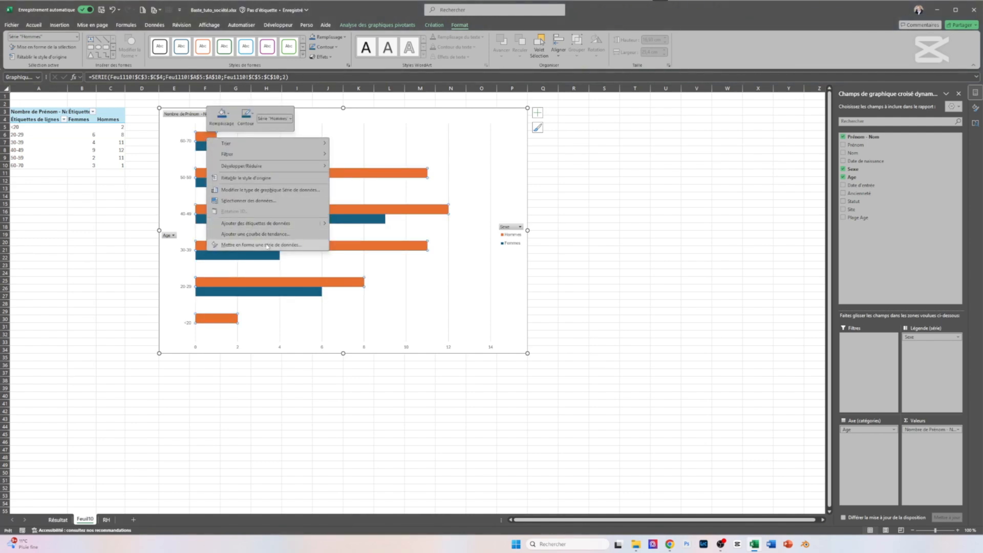
pyautogui.click(266, 246)
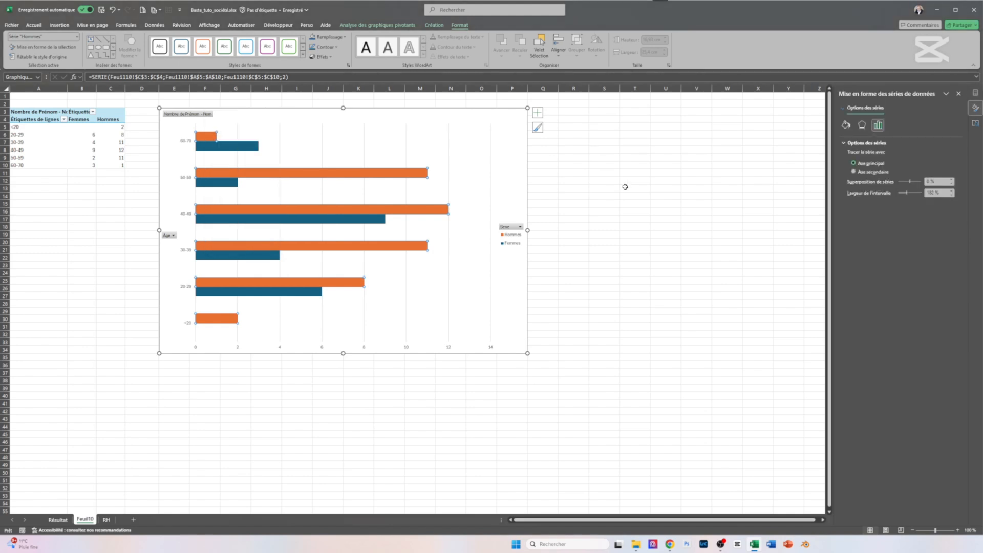
pyautogui.click(867, 174)
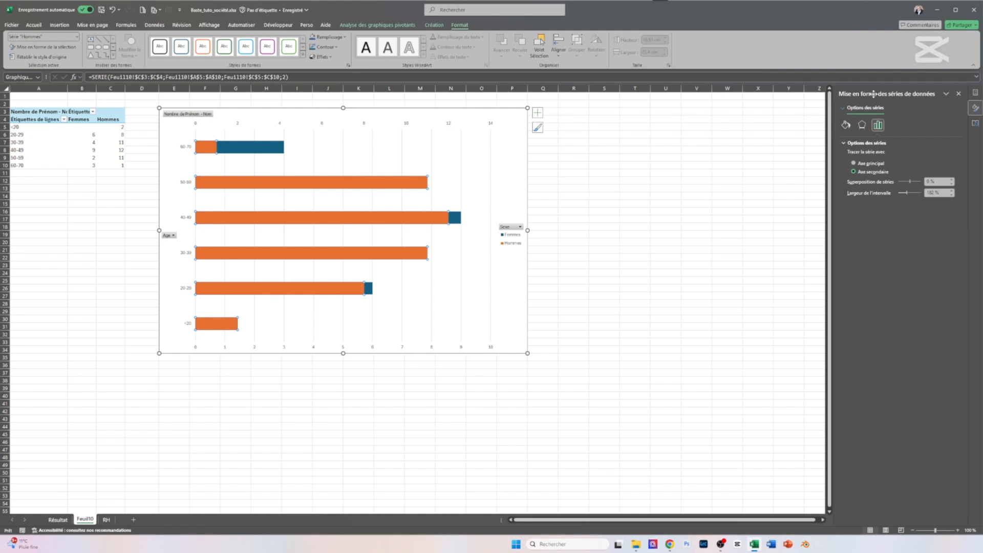
# Put the primary horizontal axis values in reverse order and set its bounds to minimum -20 and maximum 20
pyautogui.click(843, 109)
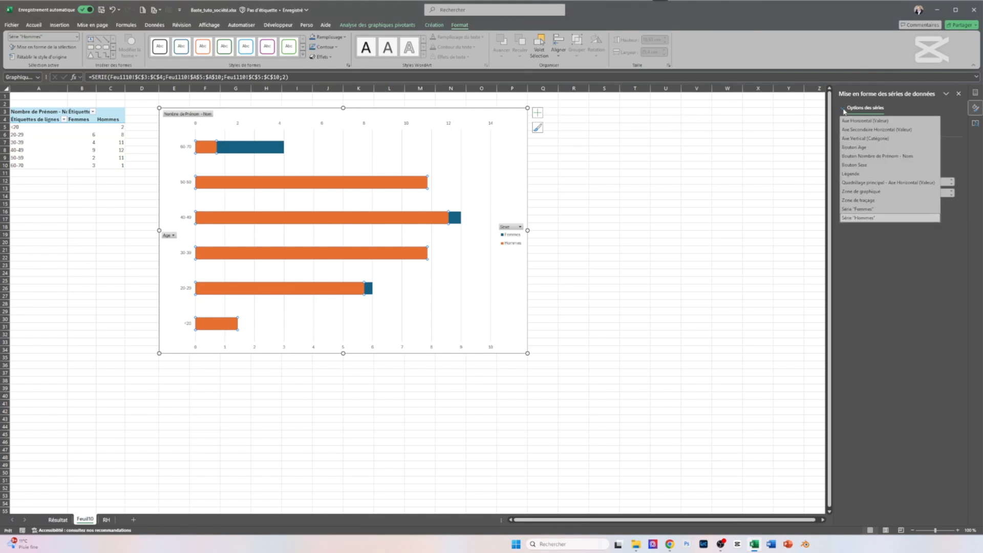
pyautogui.click(883, 121)
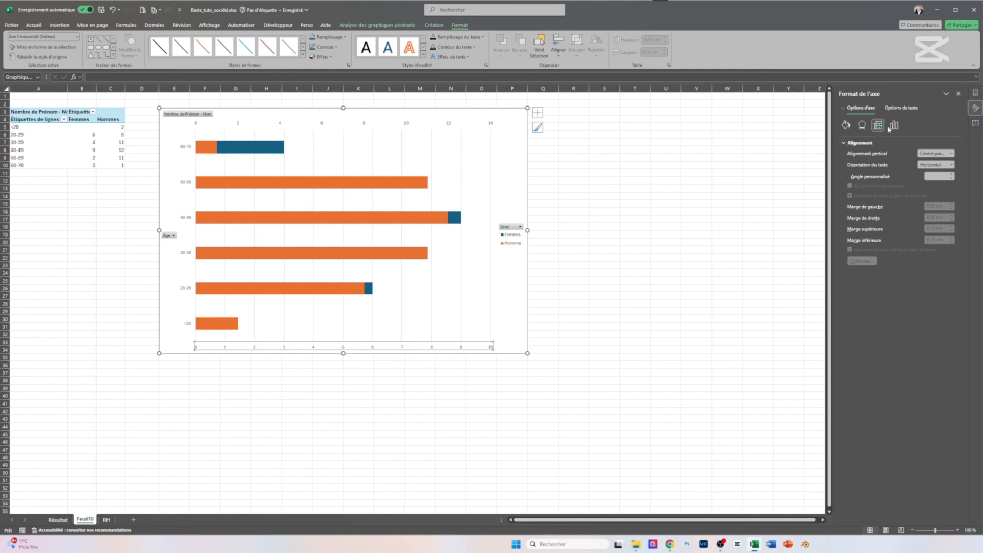
pyautogui.click(894, 126)
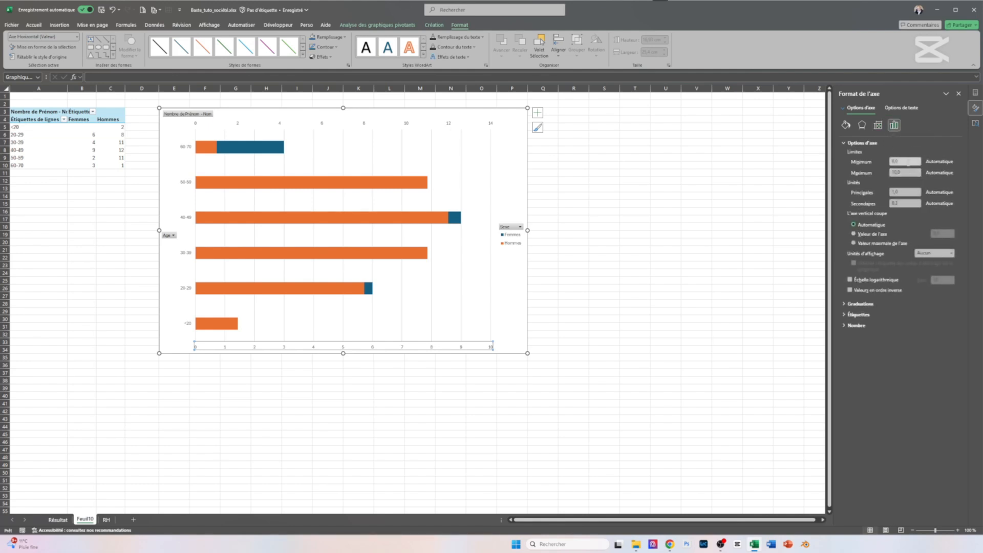
pyautogui.click(850, 291)
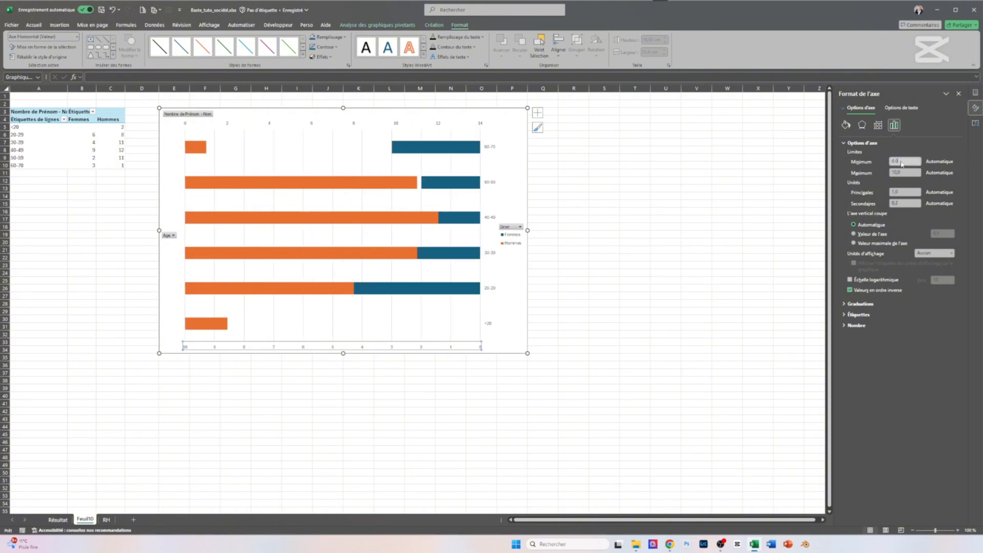
pyautogui.moveTo(902, 162); pyautogui.dragTo(884, 164)
pyautogui.write('-20')
pyautogui.press('Tab')
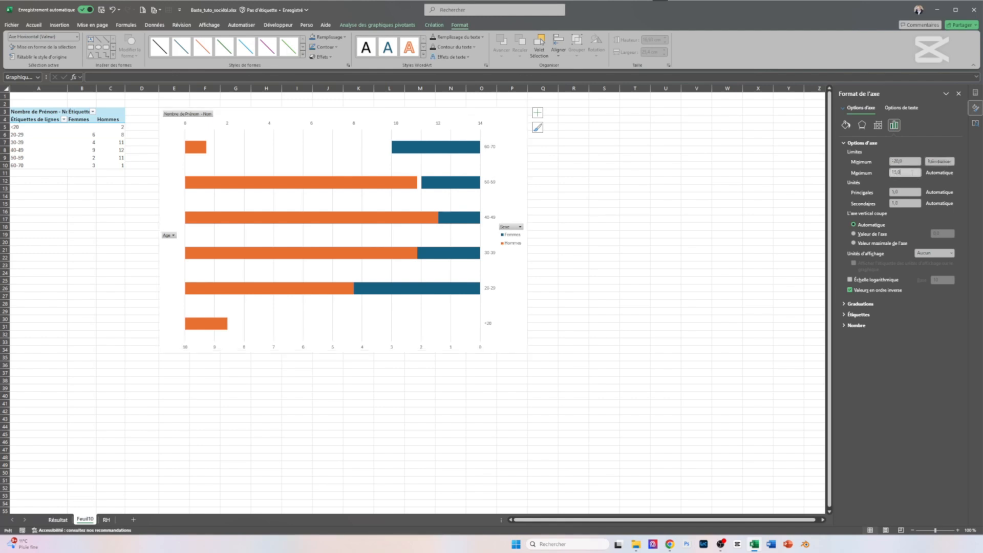
pyautogui.write('20')
pyautogui.press('Return')
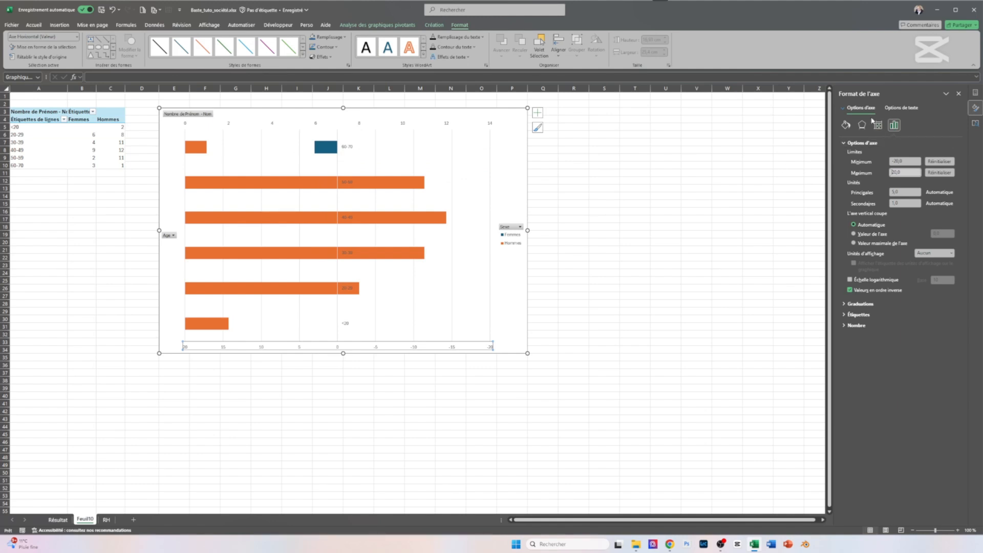
# Set the bounds of the secondary horizontal axis to minimum -20 and maximum 20
pyautogui.click(843, 109)
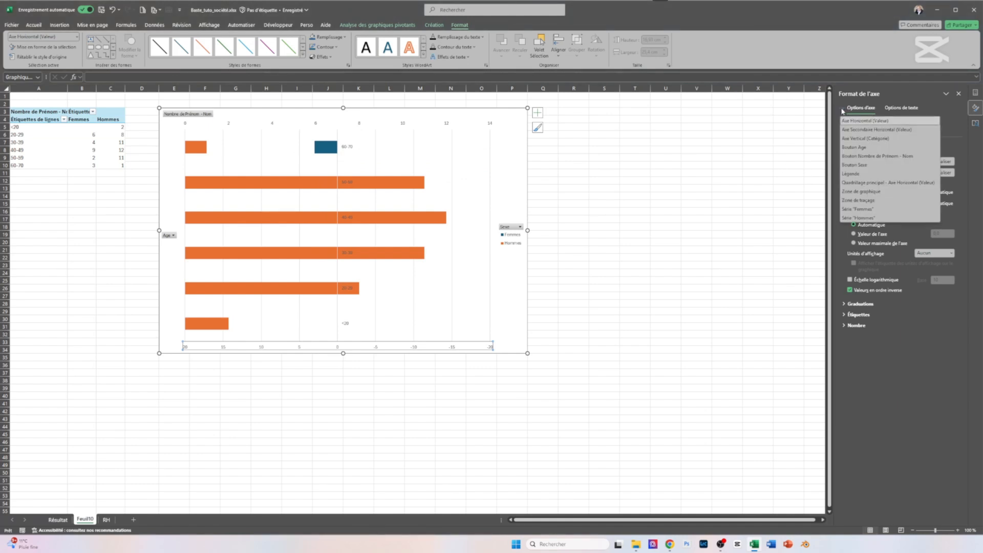
pyautogui.click(867, 130)
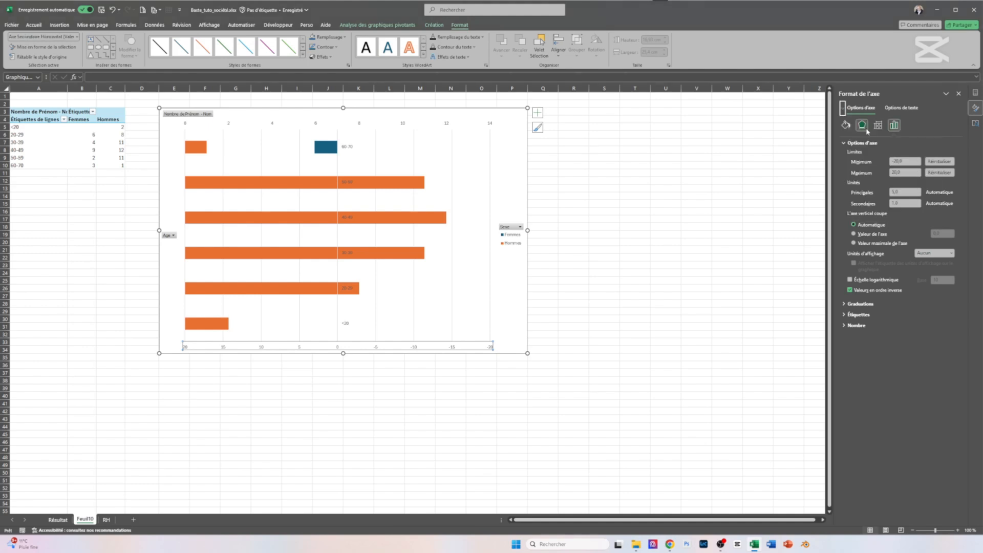
pyautogui.click(904, 160)
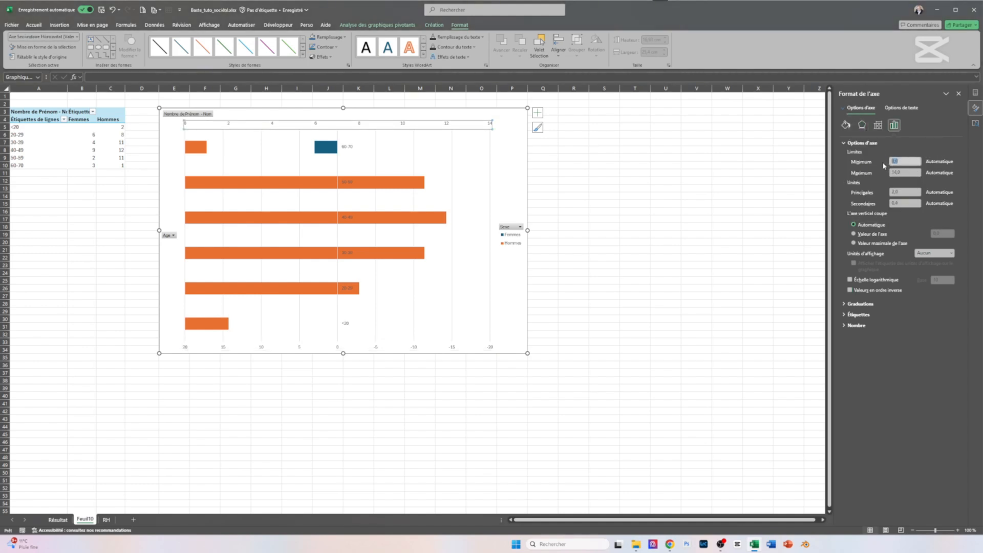
pyautogui.write('-20')
pyautogui.press('Tab')
pyautogui.write('20')
pyautogui.press('Return')
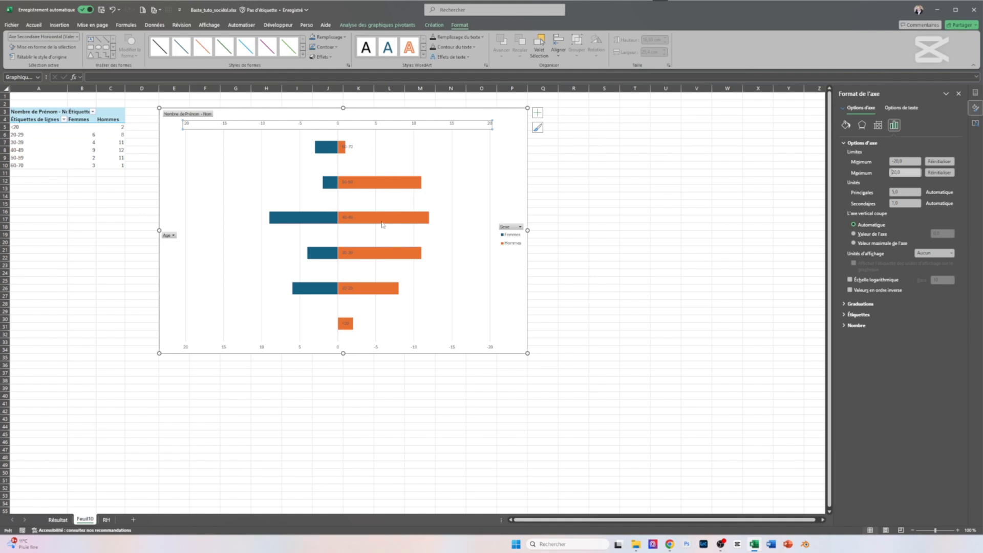
# Hide all the field buttons on the pivot chart
pyautogui.moveTo(381, 224)
pyautogui.click(378, 25)
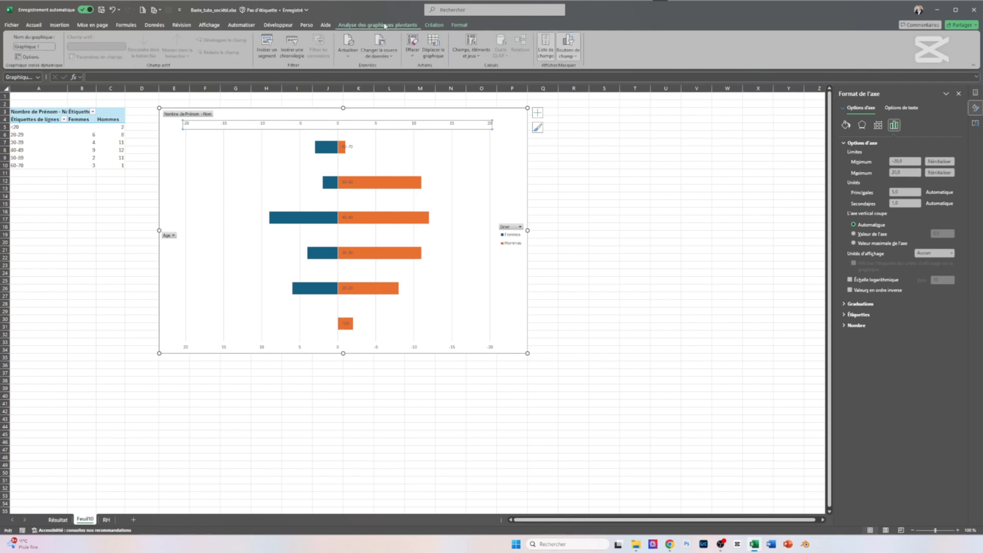
pyautogui.click(573, 43)
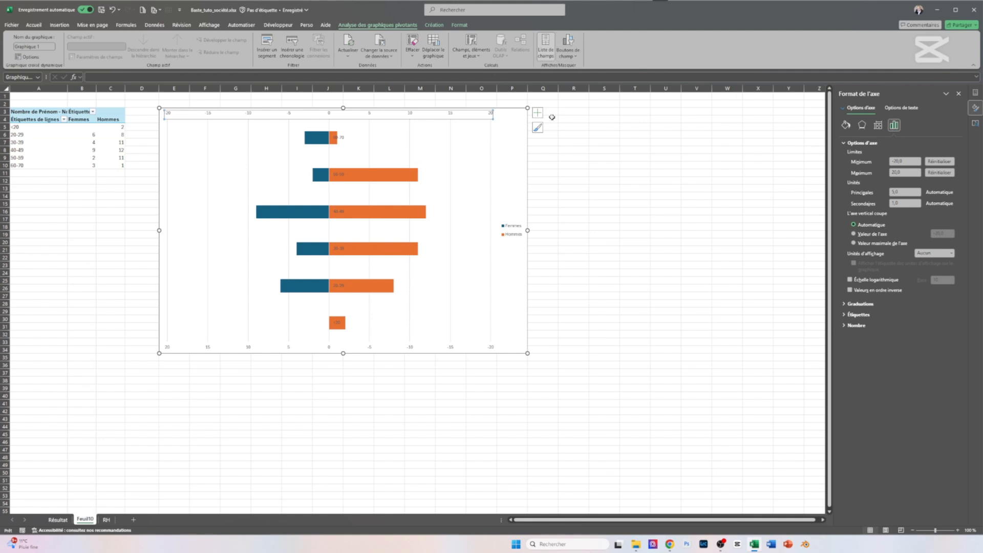
# Place the chart legend at the bottom (Bas) and delete the main vertical gridlines
pyautogui.click(536, 113)
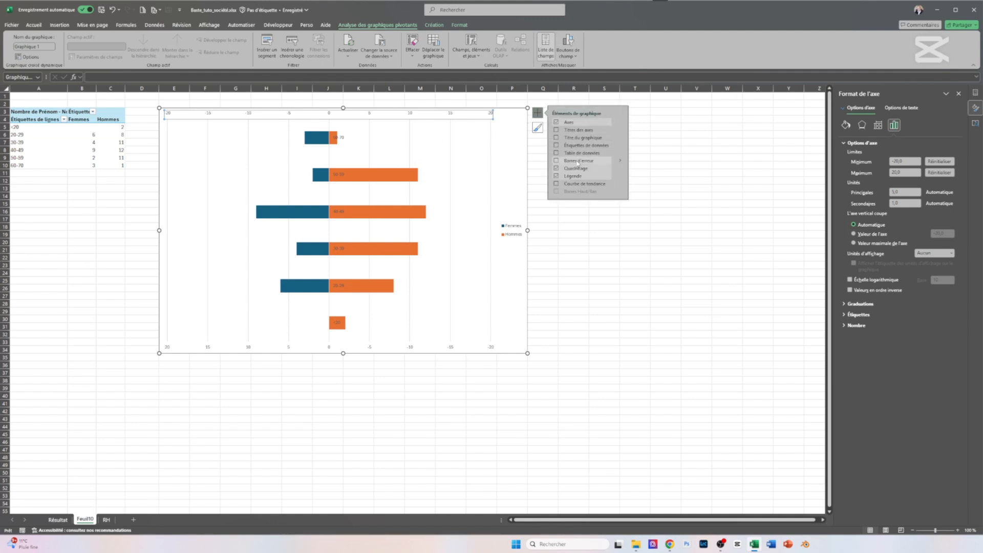
pyautogui.click(619, 177)
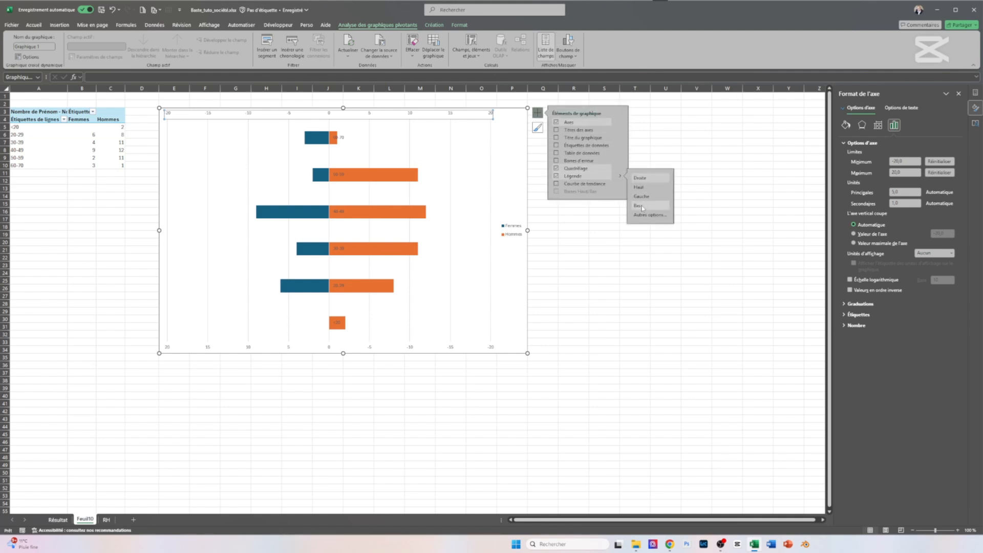
pyautogui.click(640, 206)
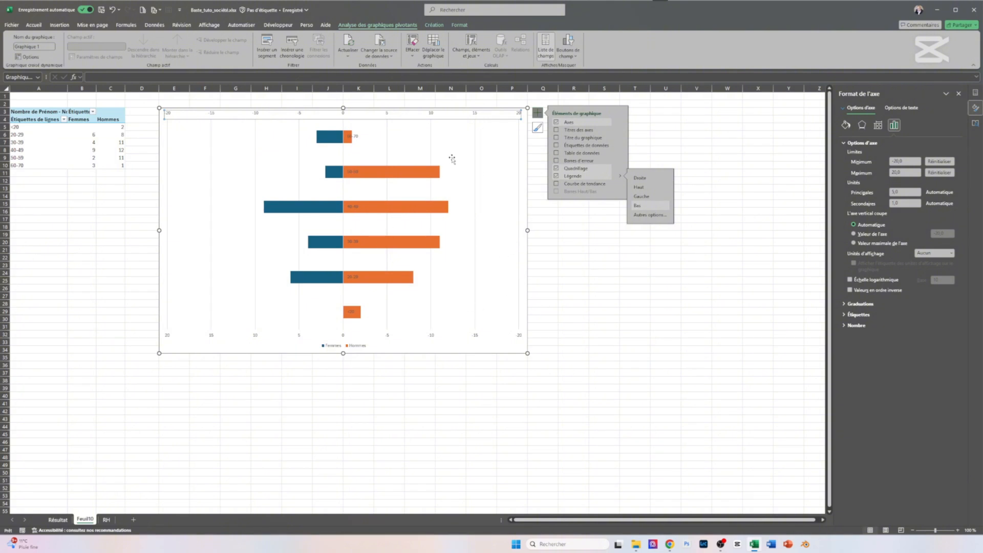
pyautogui.click(211, 167)
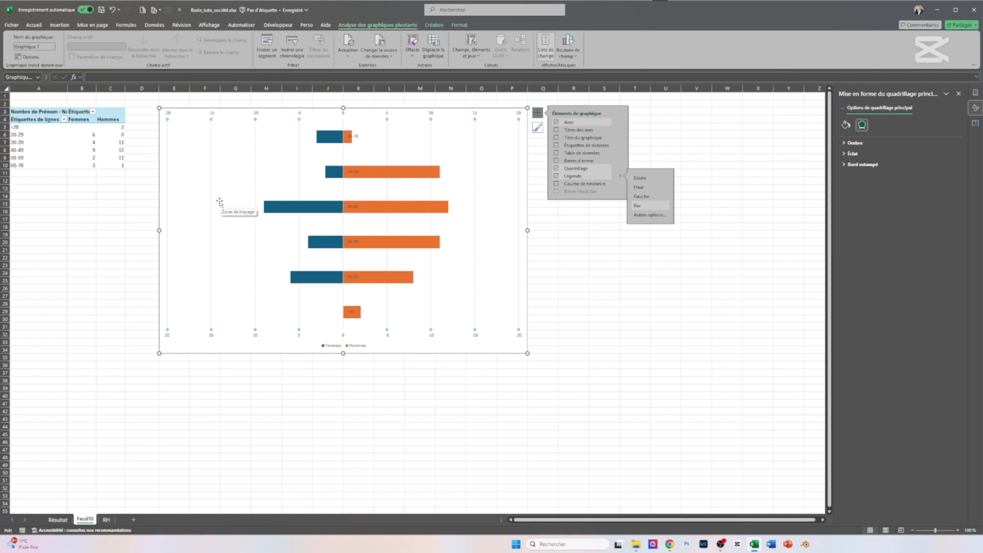
pyautogui.press('Delete')
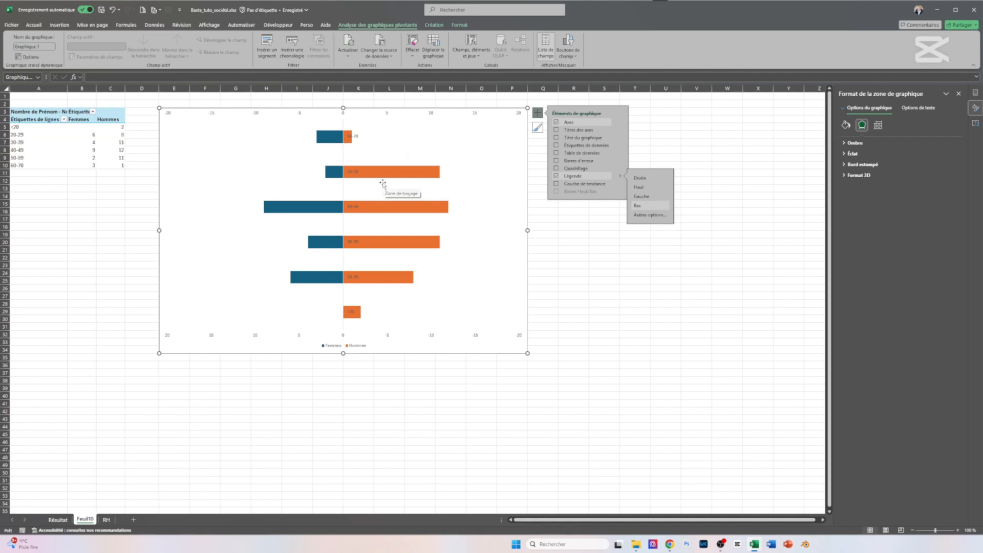
# Set the label position of the vertical age axis to Haut so the age ranges sit outside the bars
pyautogui.click(357, 173)
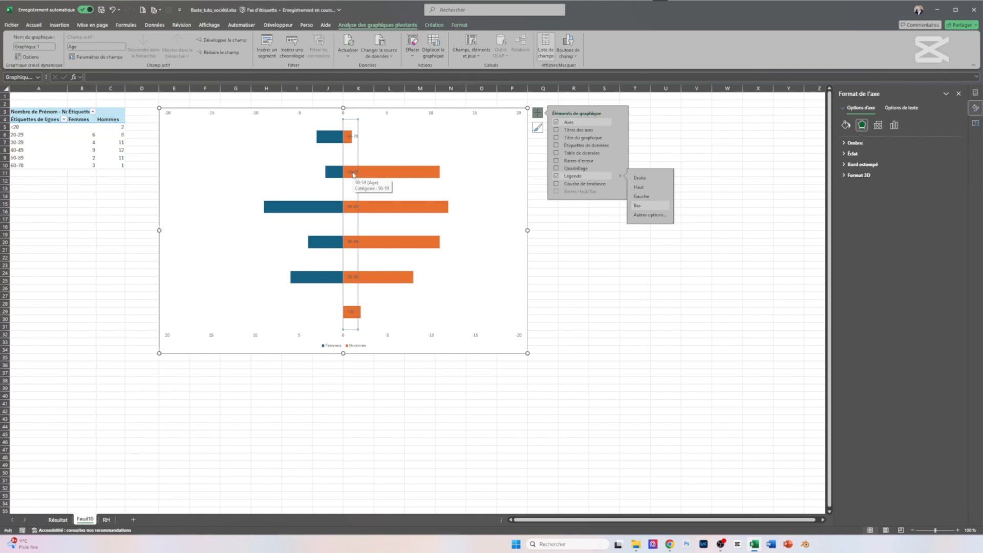
pyautogui.click(894, 125)
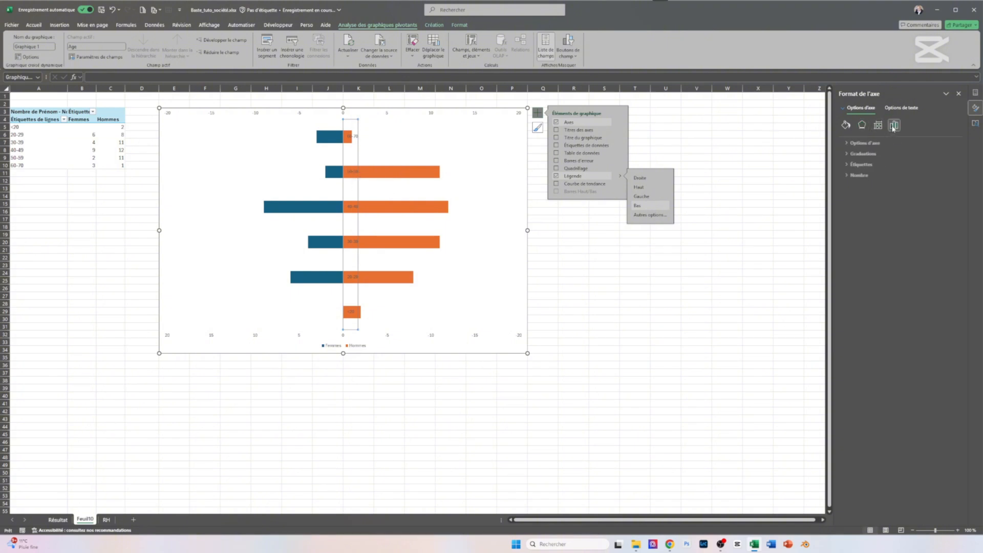
pyautogui.click(859, 164)
pyautogui.click(947, 216)
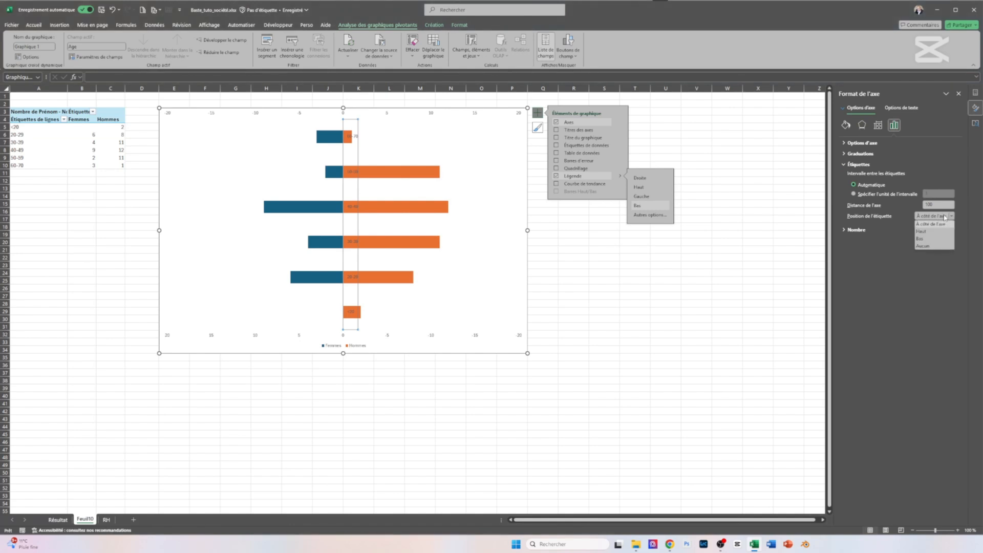
pyautogui.click(930, 233)
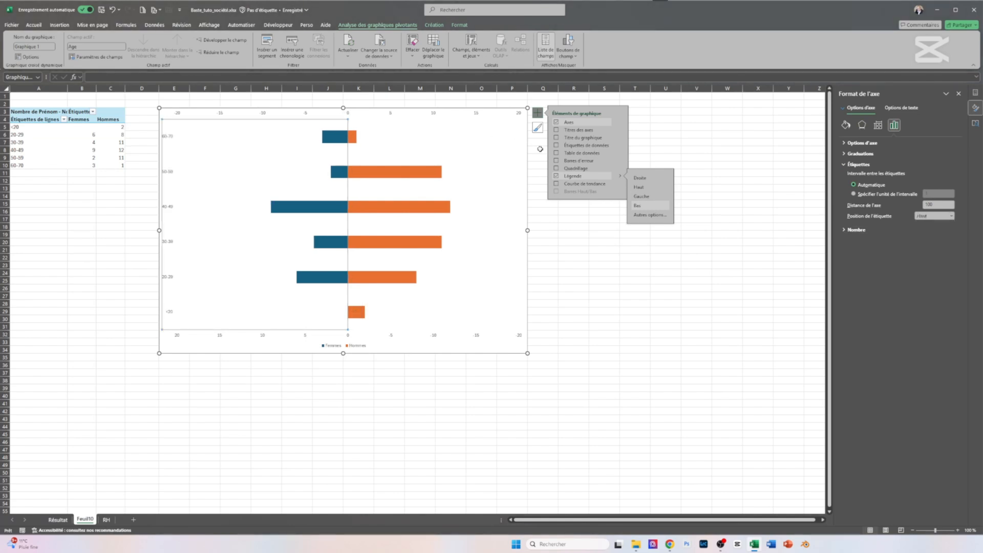
pyautogui.click(569, 235)
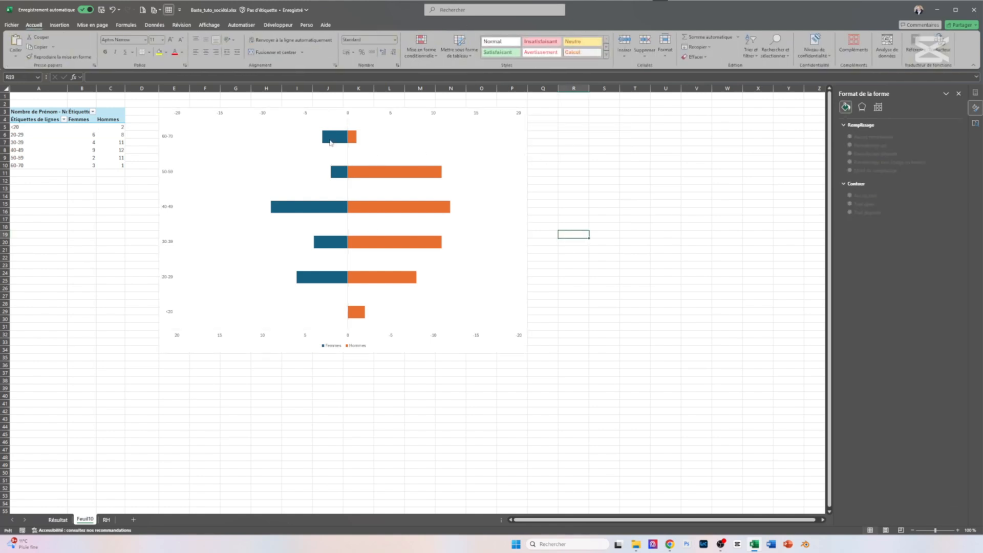
# Fill the Femmes bars with red and the Hommes bars with dark blue
pyautogui.click(331, 143)
pyautogui.rightClick(330, 142)
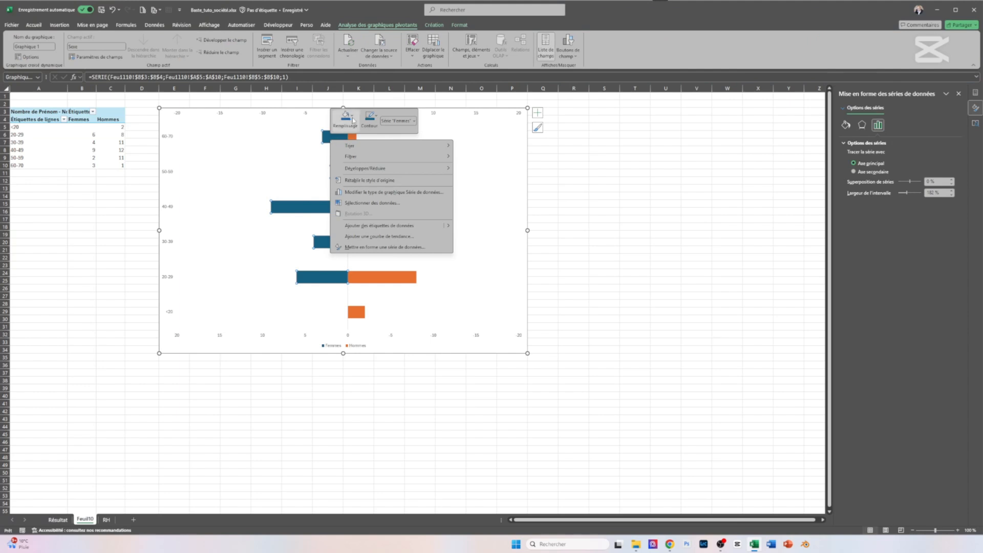
pyautogui.click(353, 121)
pyautogui.click(337, 250)
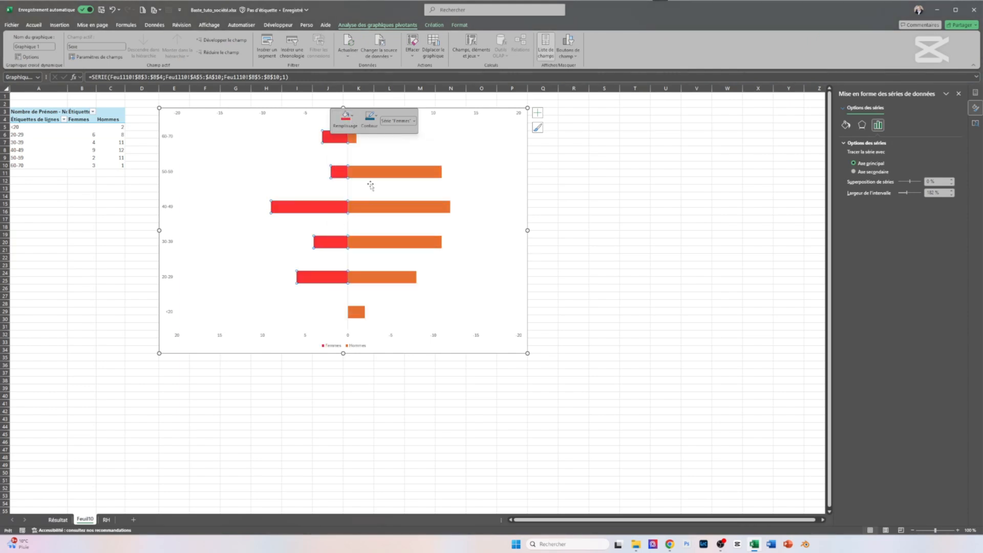
pyautogui.click(375, 177)
pyautogui.rightClick(374, 177)
pyautogui.click(390, 153)
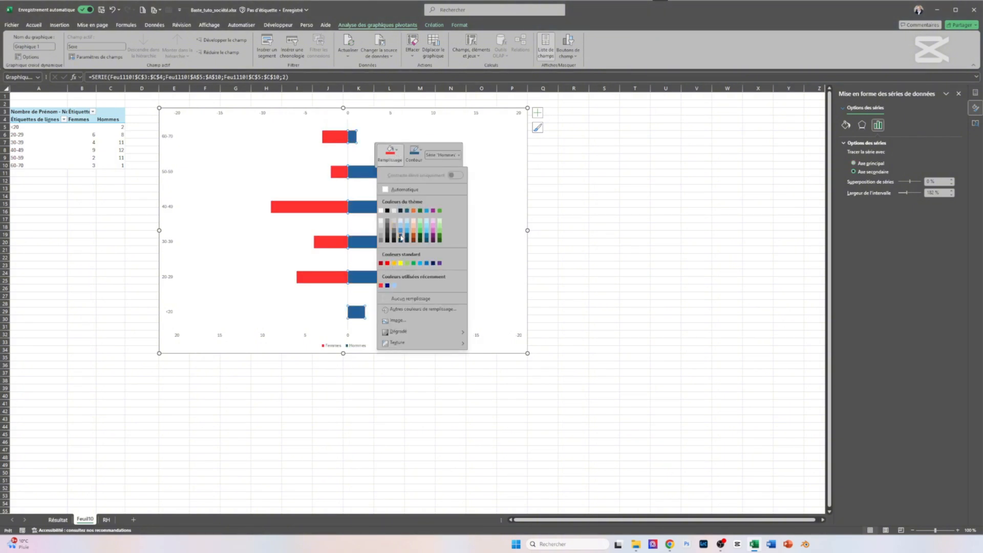
pyautogui.click(401, 237)
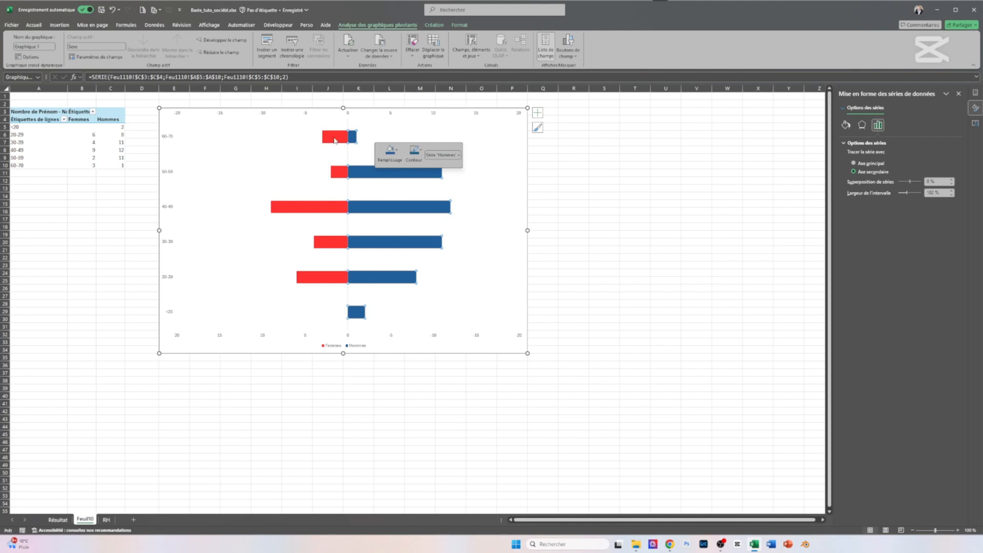
# Set the gap width (Largeur de l'intervalle) to 10% for both the Hommes and Femmes series
pyautogui.moveTo(334, 137)
pyautogui.moveTo(942, 194); pyautogui.dragTo(918, 195)
pyautogui.write('10')
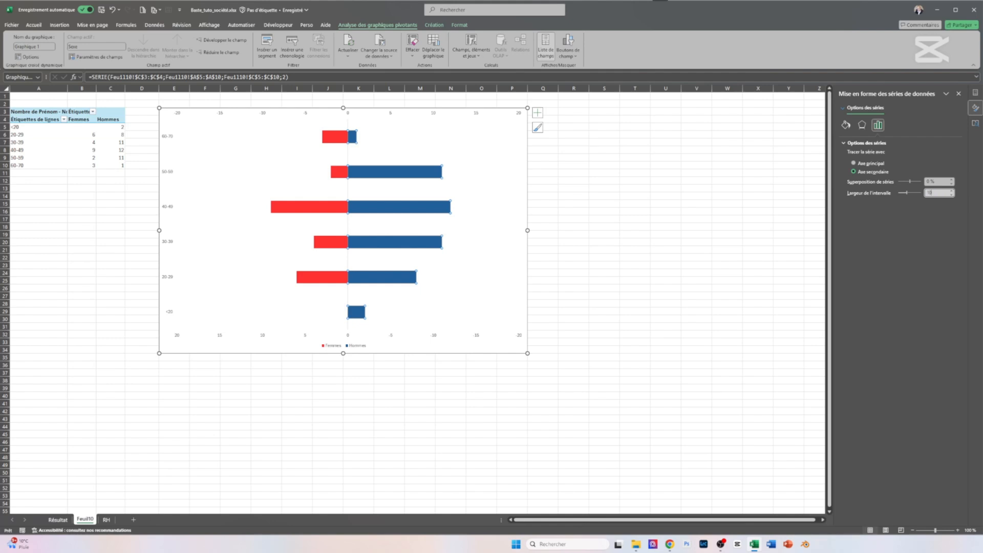
pyautogui.press('Return')
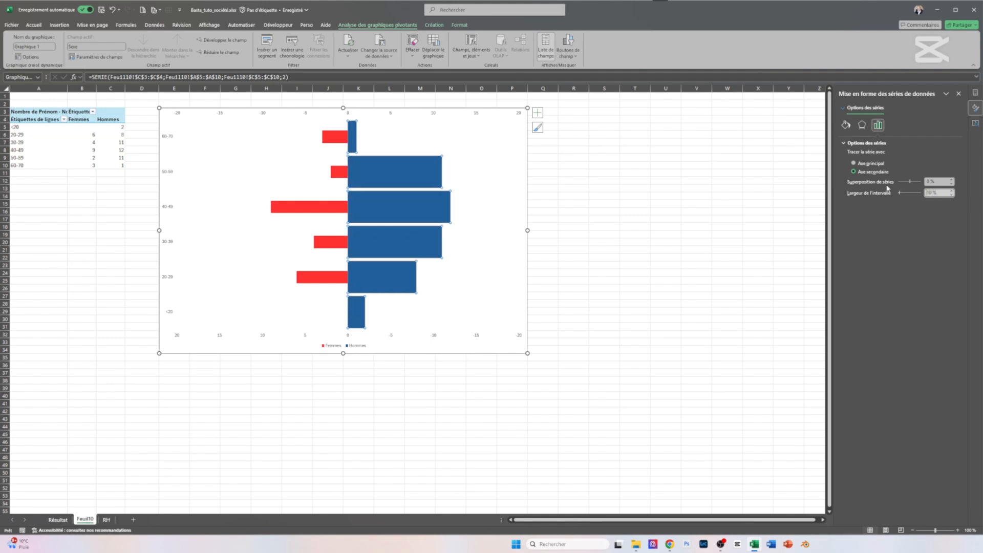
pyautogui.click(337, 137)
pyautogui.moveTo(943, 194); pyautogui.dragTo(894, 195)
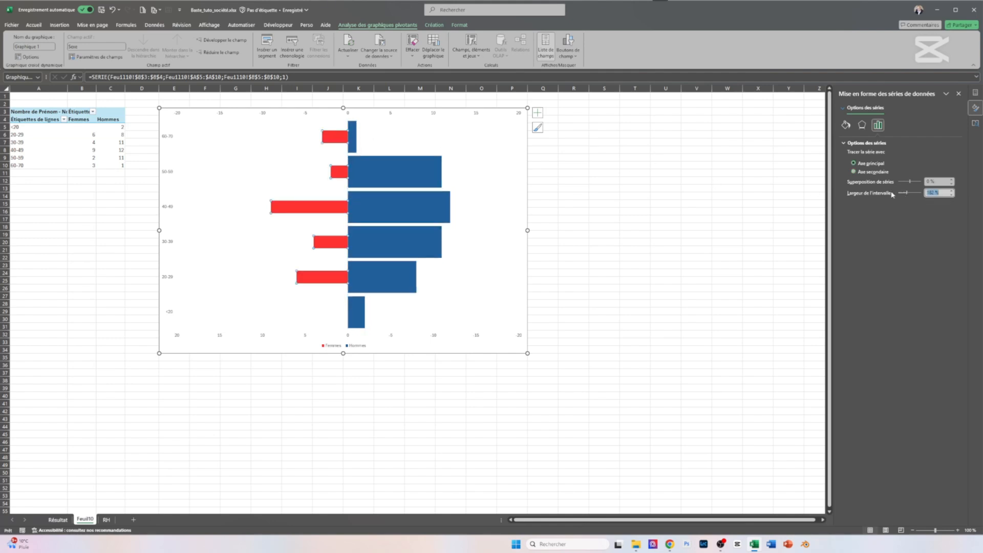
pyautogui.write('10')
pyautogui.press('Return')
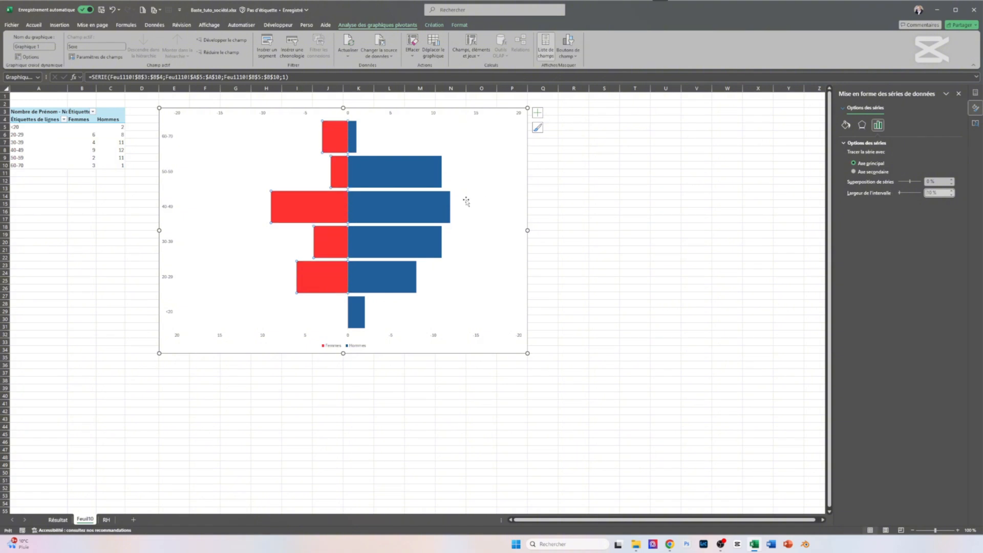
# Add data labels to both the Femmes and Hommes series
pyautogui.rightClick(329, 135)
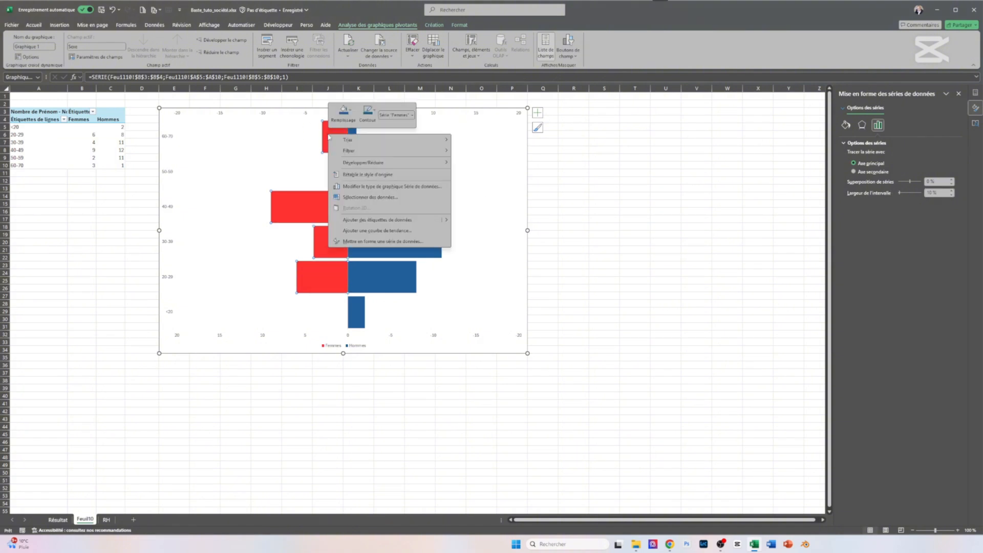
pyautogui.click(373, 220)
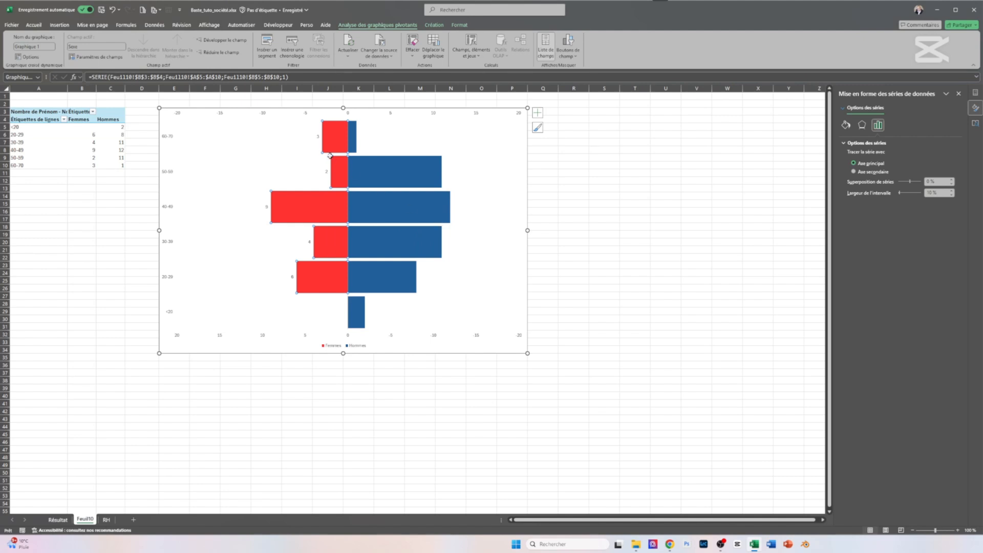
pyautogui.rightClick(353, 135)
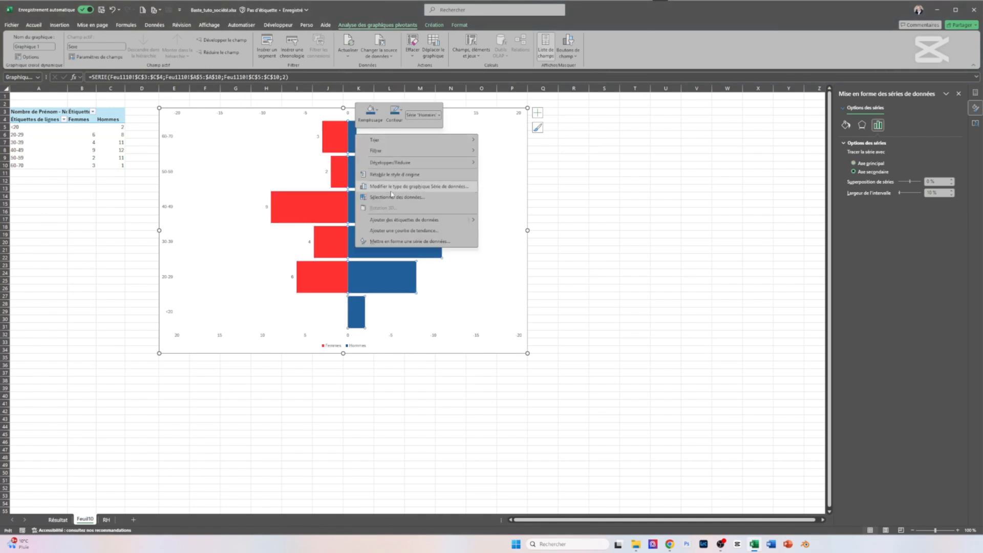
pyautogui.click(394, 220)
# Set the Femmes data labels to bold 12 pt and copy that formatting onto the Hommes data labels
pyautogui.click(318, 137)
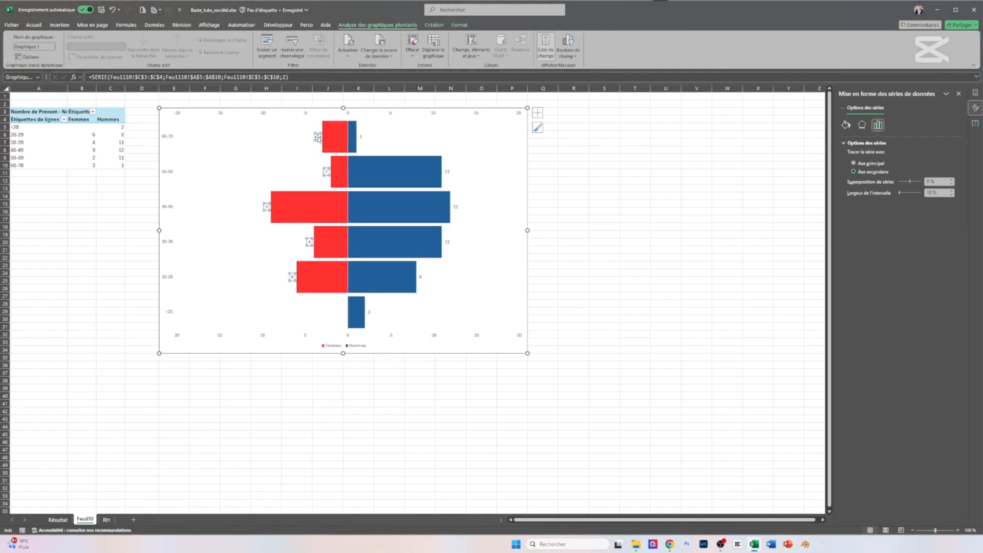
pyautogui.click(34, 25)
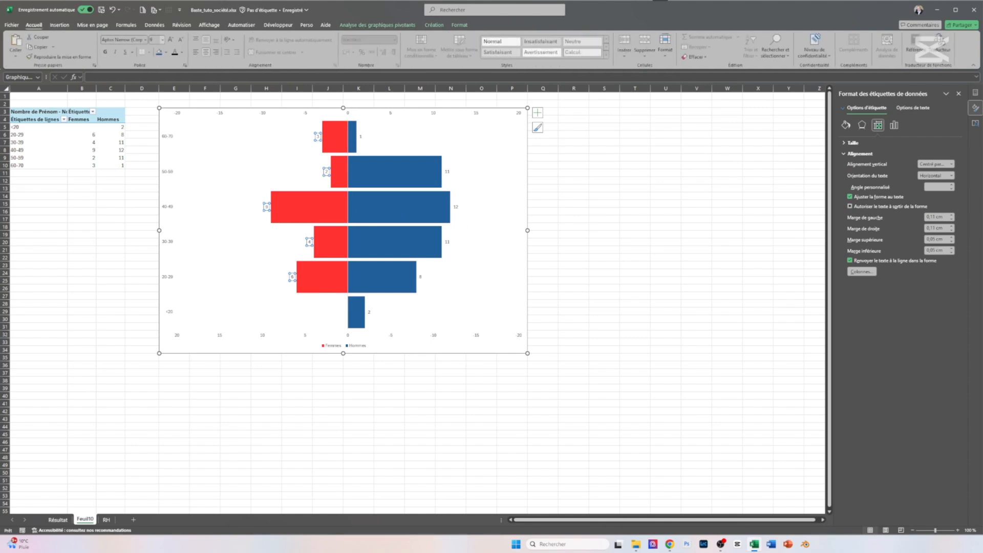
pyautogui.click(163, 39)
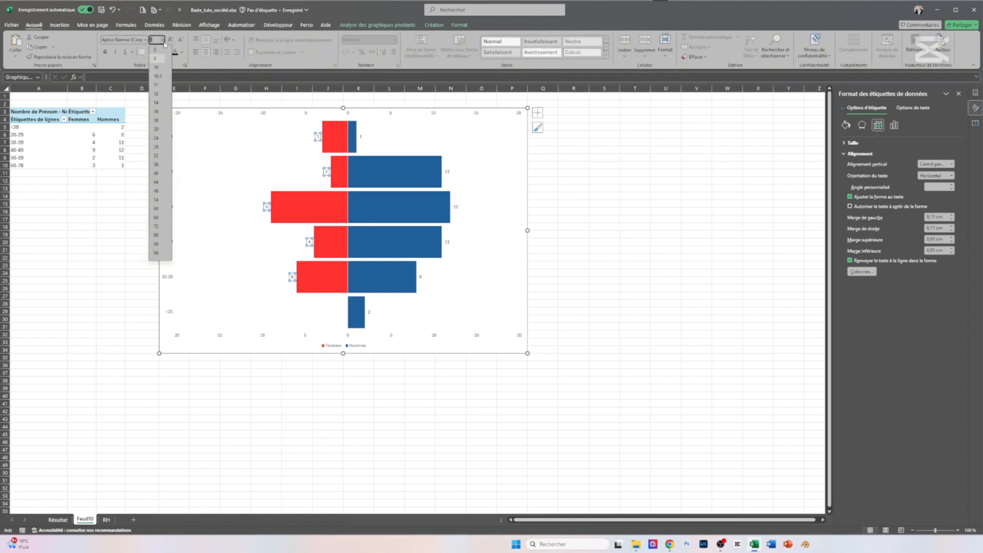
pyautogui.click(161, 95)
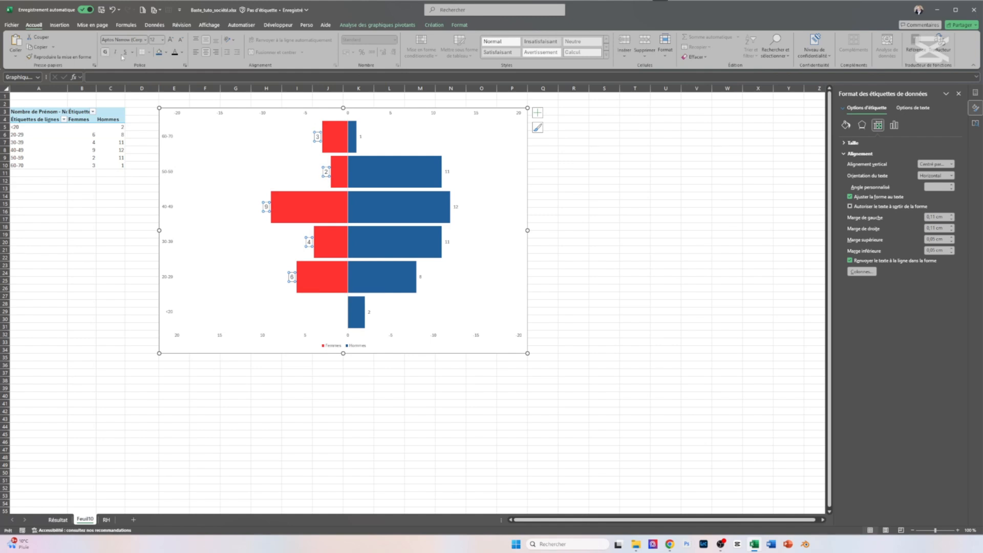
pyautogui.click(58, 57)
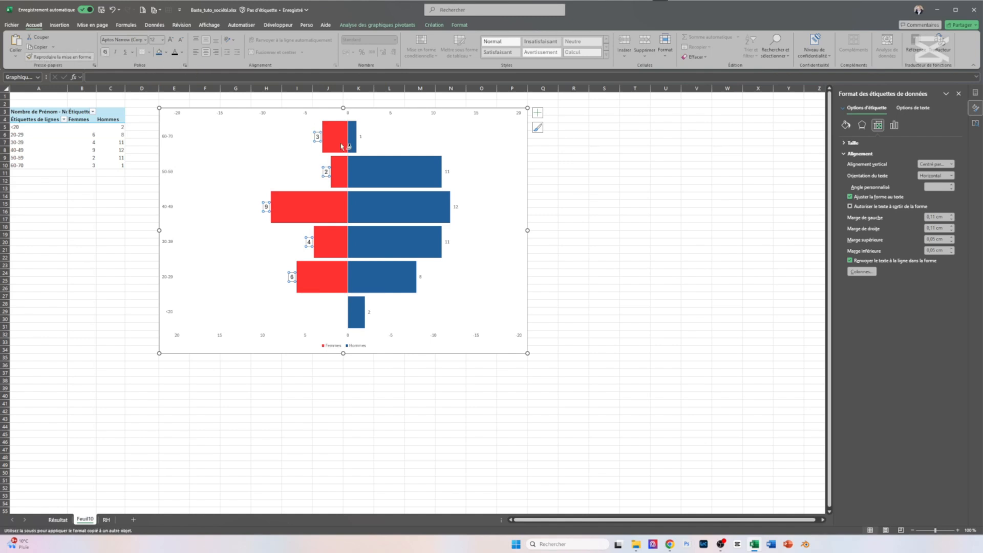
pyautogui.click(360, 138)
pyautogui.click(597, 205)
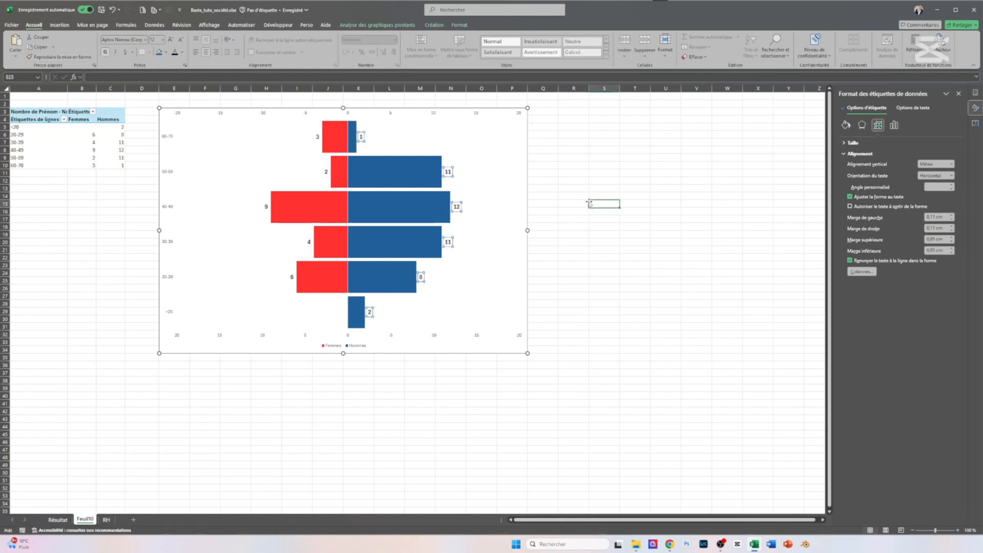
# Delete both horizontal value axes, above and below the bars of the chart
pyautogui.click(480, 113)
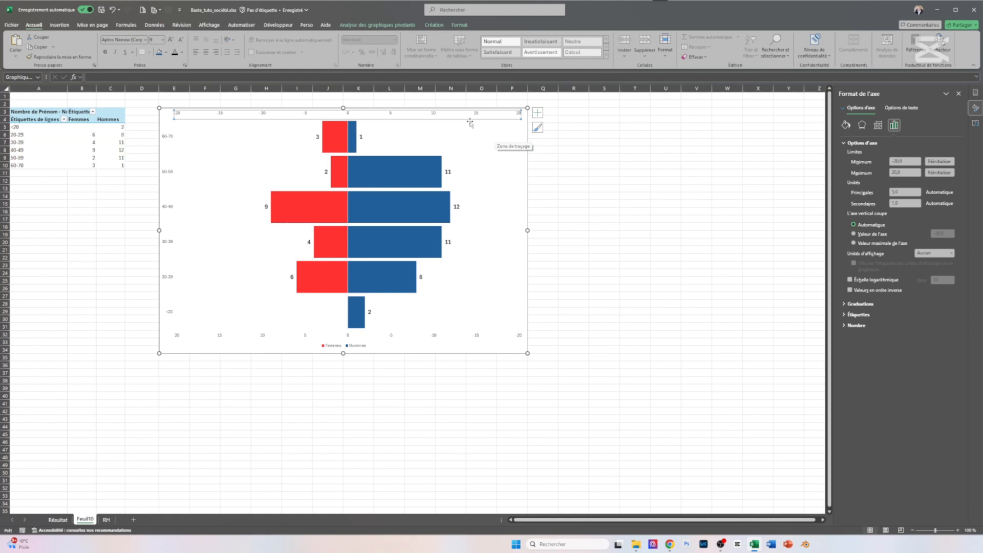
pyautogui.press('Delete')
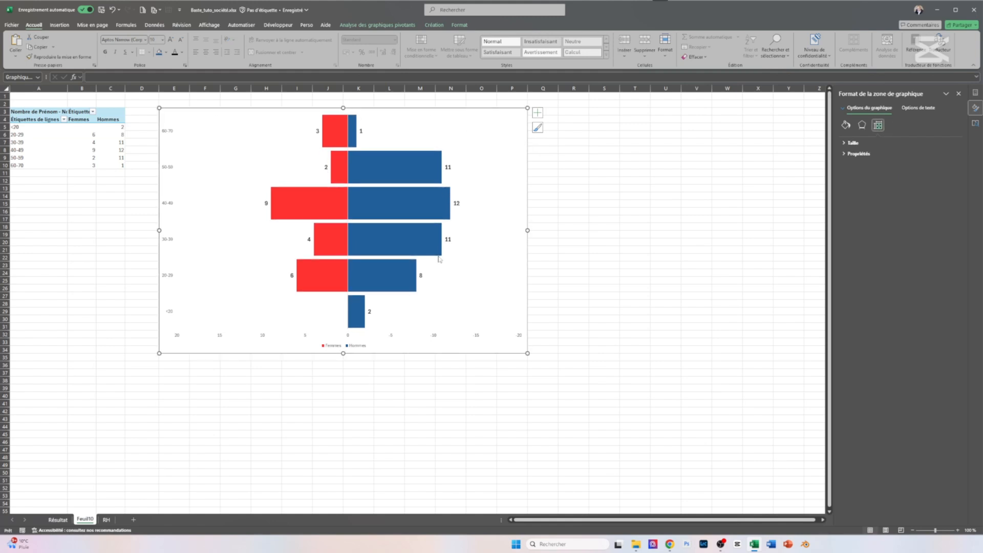
pyautogui.click(439, 335)
pyautogui.press('Delete')
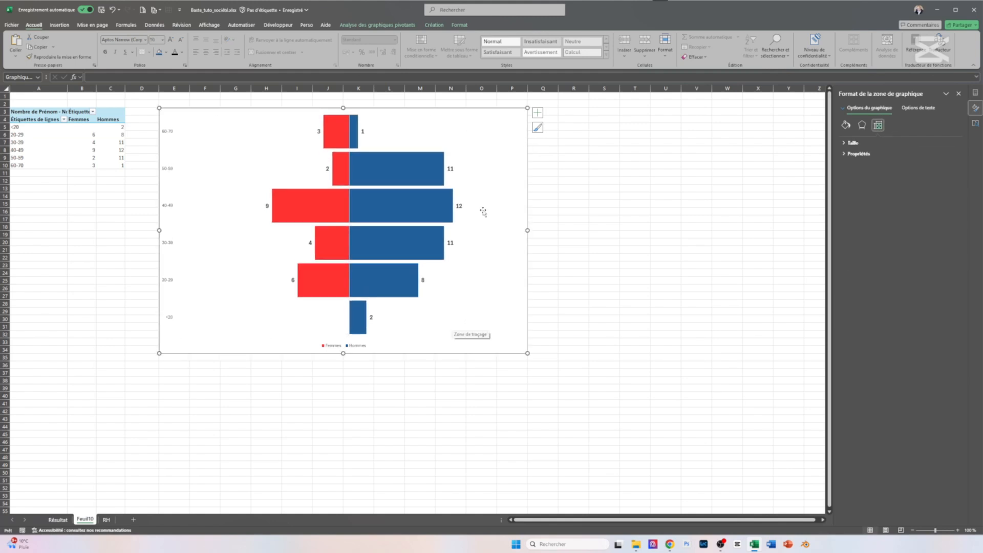
# Add a chart title reading "Pyramide des âges"
pyautogui.click(538, 113)
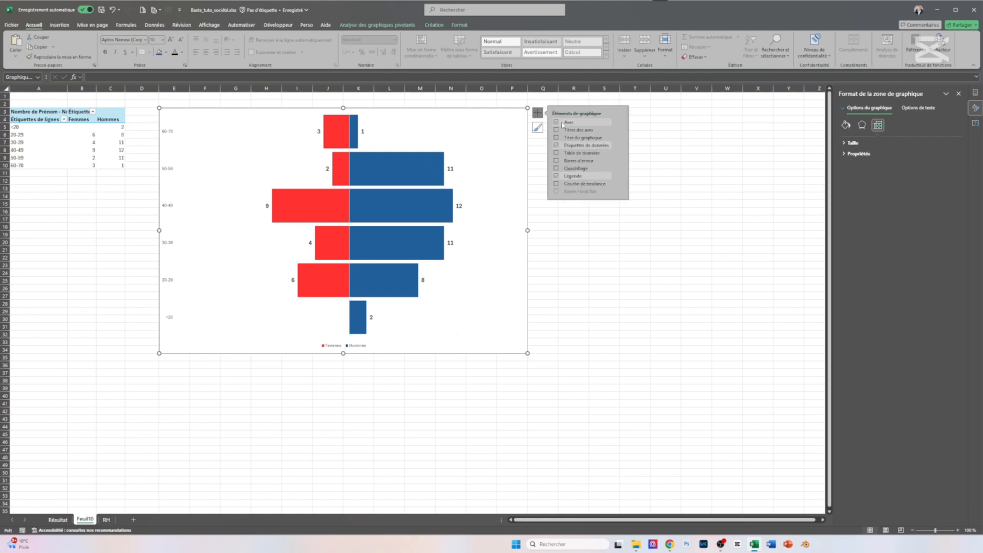
pyautogui.click(592, 137)
pyautogui.click(350, 117)
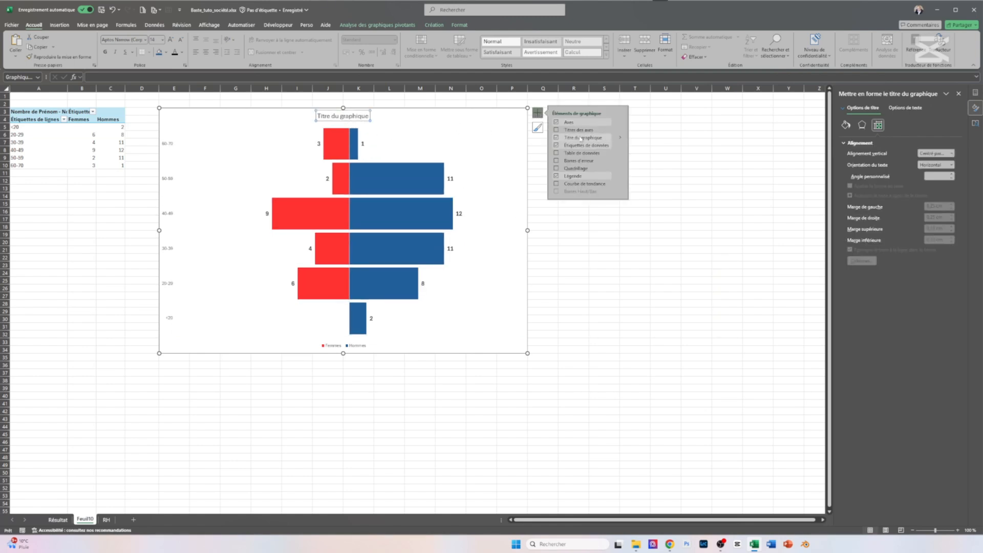
pyautogui.click(342, 116)
pyautogui.tripleClick(343, 117)
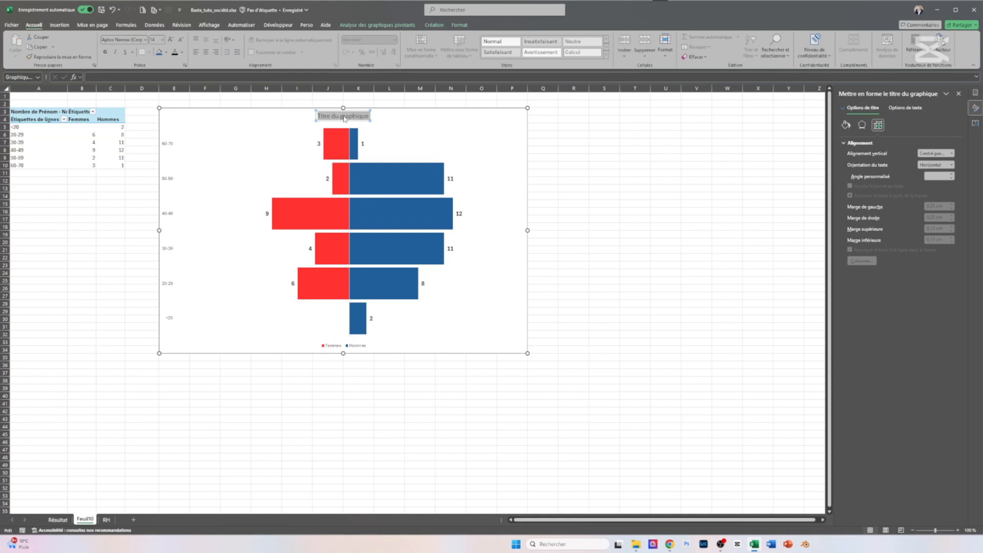
pyautogui.write('Pyram')
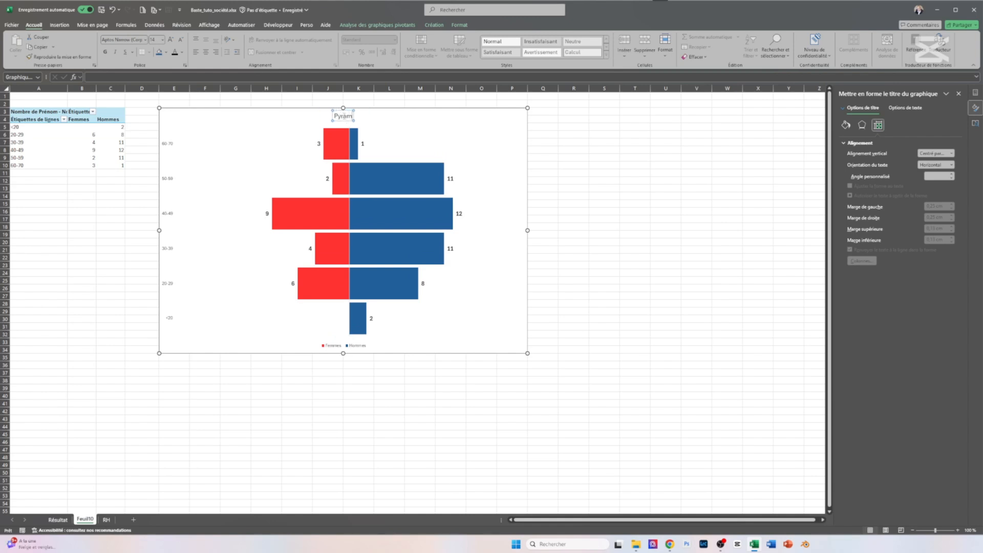
pyautogui.write('ide des âges')
pyautogui.click(556, 126)
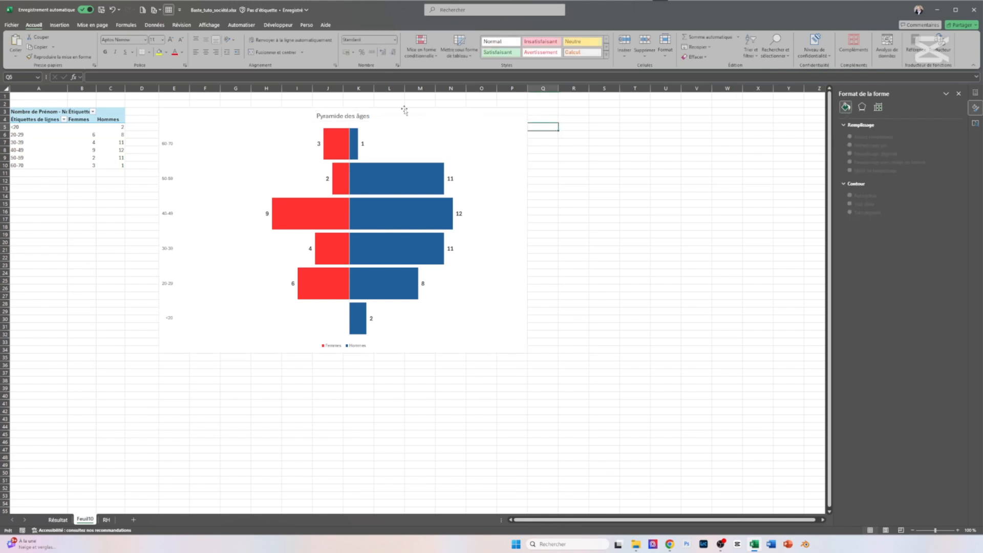
# Make the chart title bold
pyautogui.click(361, 116)
pyautogui.click(361, 116)
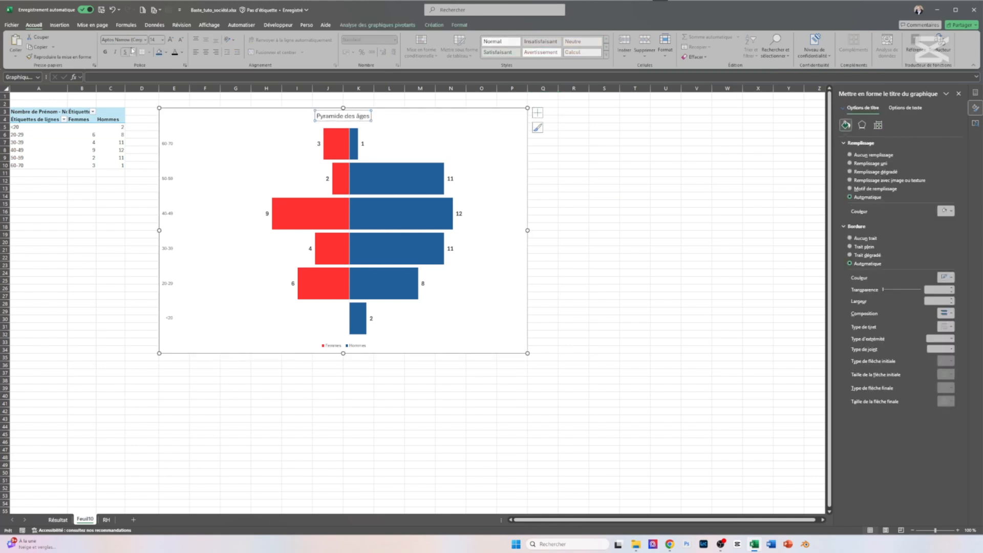
pyautogui.click(105, 52)
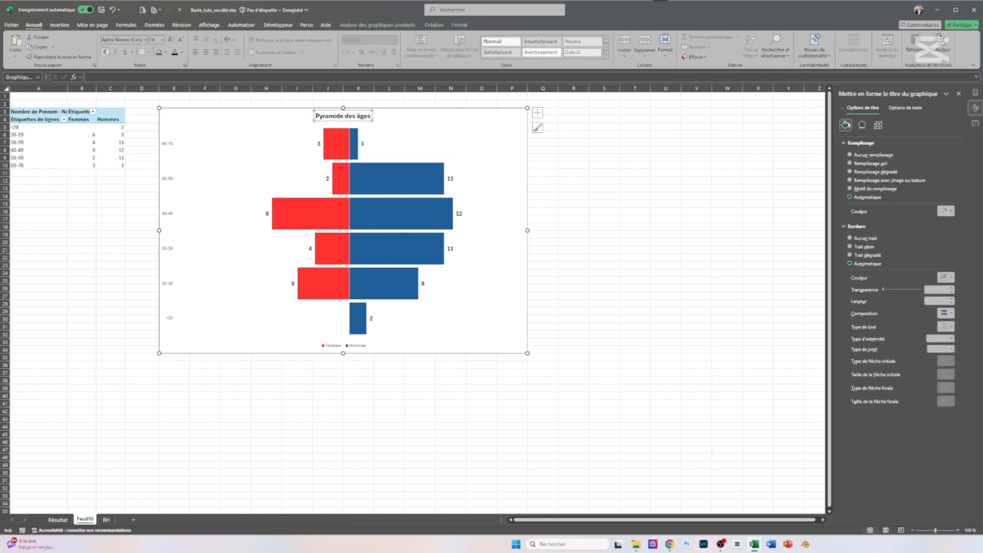
pyautogui.click(322, 102)
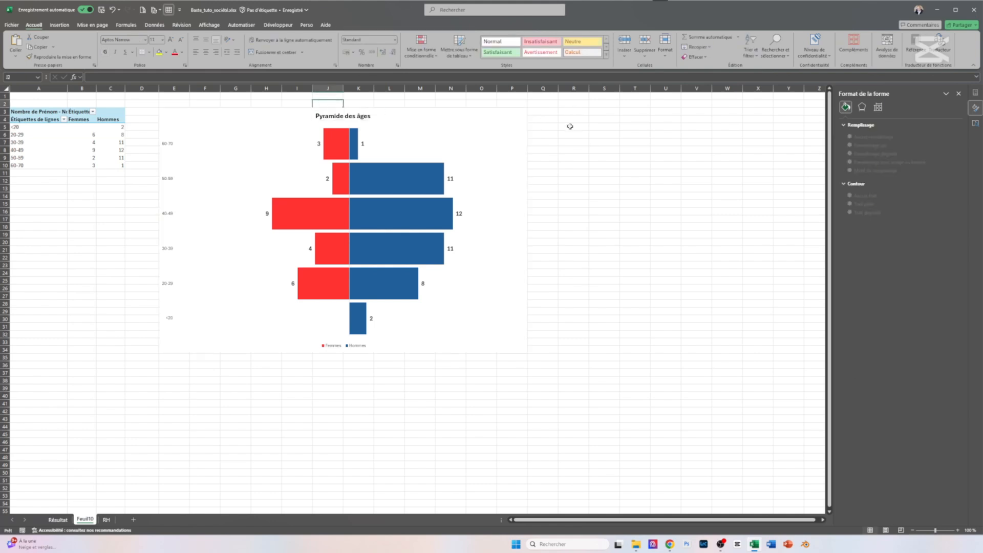
# Hide the worksheet gridlines and move the chart down by about four rows
pyautogui.click(169, 10)
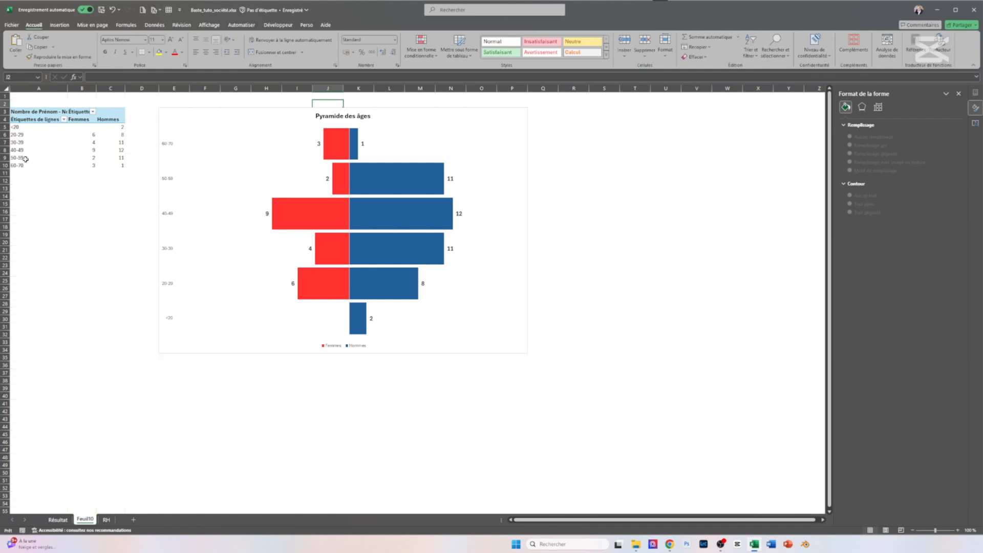
pyautogui.click(25, 97)
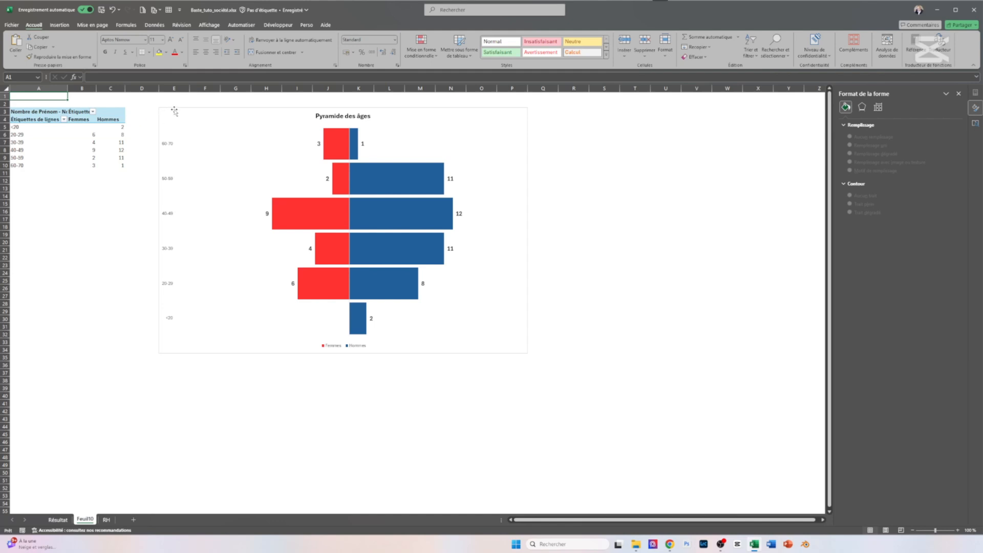
pyautogui.moveTo(175, 109); pyautogui.dragTo(173, 140)
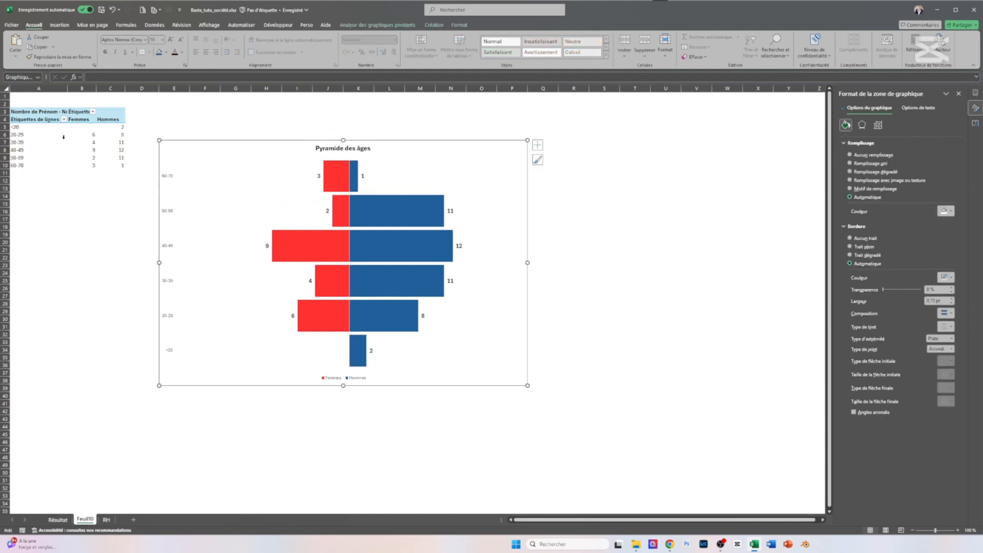
# Insert a slicer on the Statut field for the pivot table
pyautogui.click(24, 134)
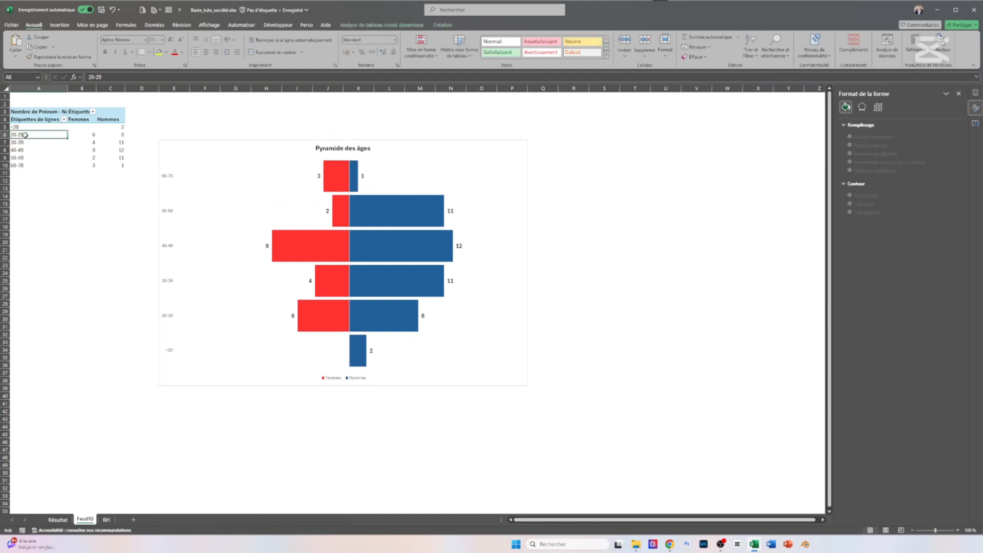
pyautogui.click(369, 25)
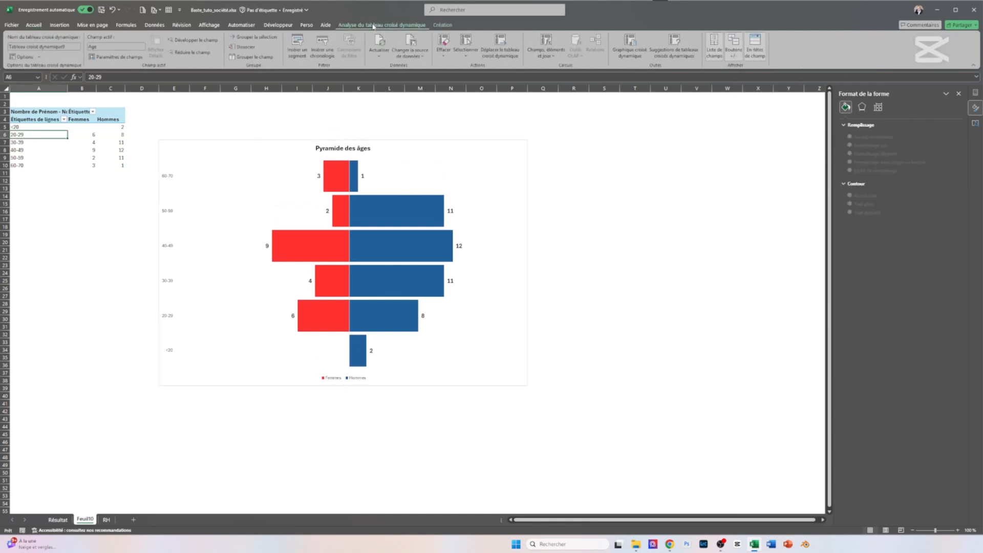
pyautogui.click(298, 43)
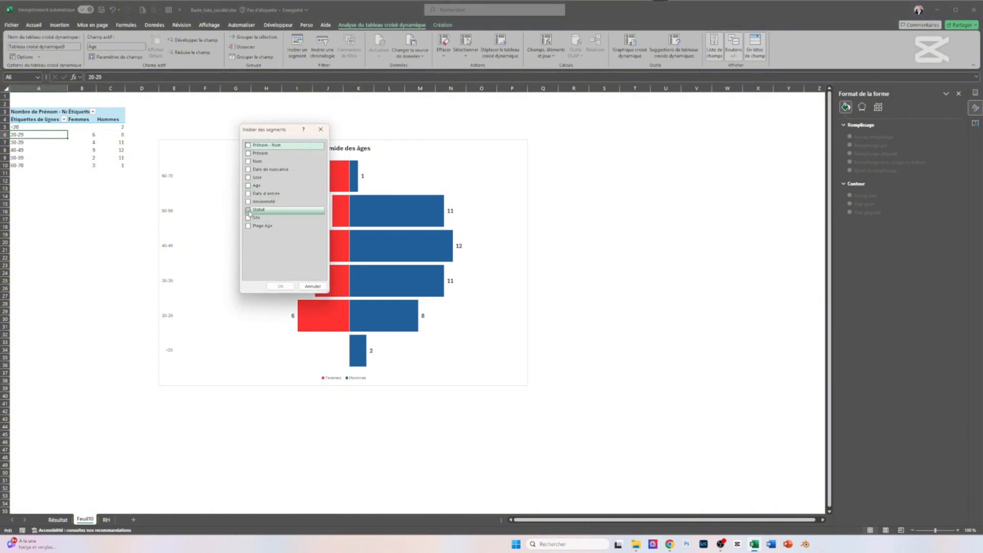
pyautogui.click(248, 210)
pyautogui.click(280, 286)
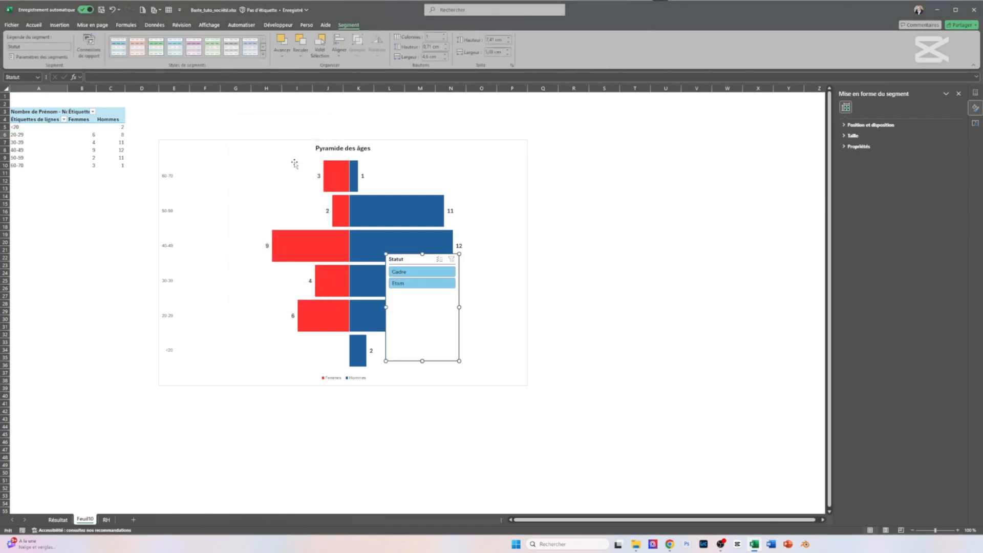
# Move the Statut slicer above the chart and resize it into a wide, flat box with its buttons in two columns
pyautogui.moveTo(413, 259); pyautogui.dragTo(185, 113)
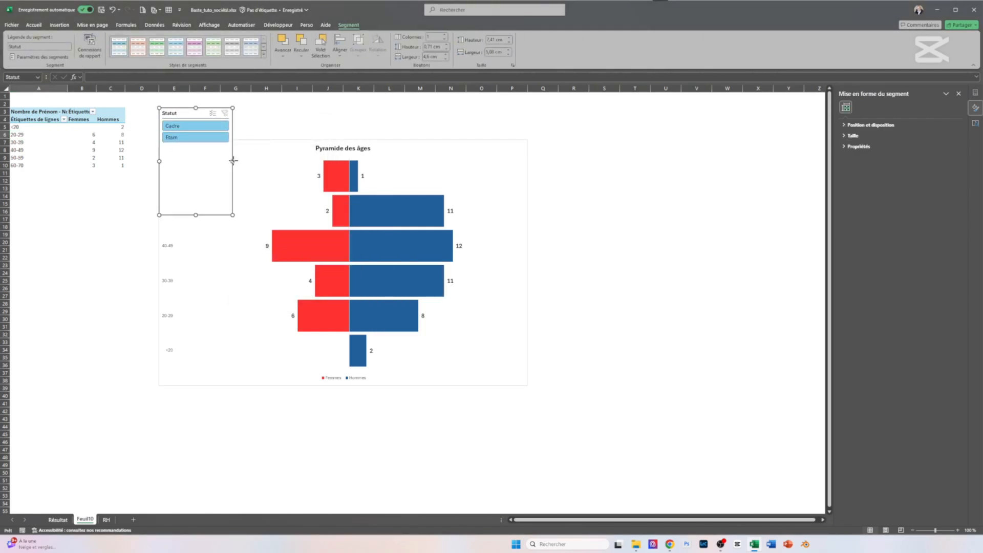
pyautogui.moveTo(233, 161)
pyautogui.mouseDown()
pyautogui.moveTo(282, 154)
pyautogui.moveTo(240, 146)
pyautogui.mouseUp()
pyautogui.moveTo(232, 107); pyautogui.dragTo(232, 99)
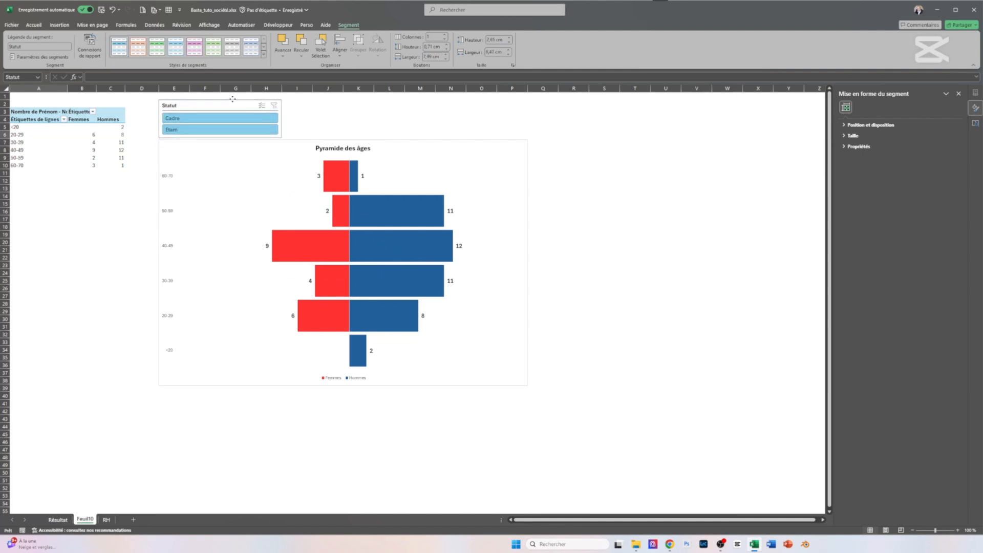
pyautogui.click(444, 34)
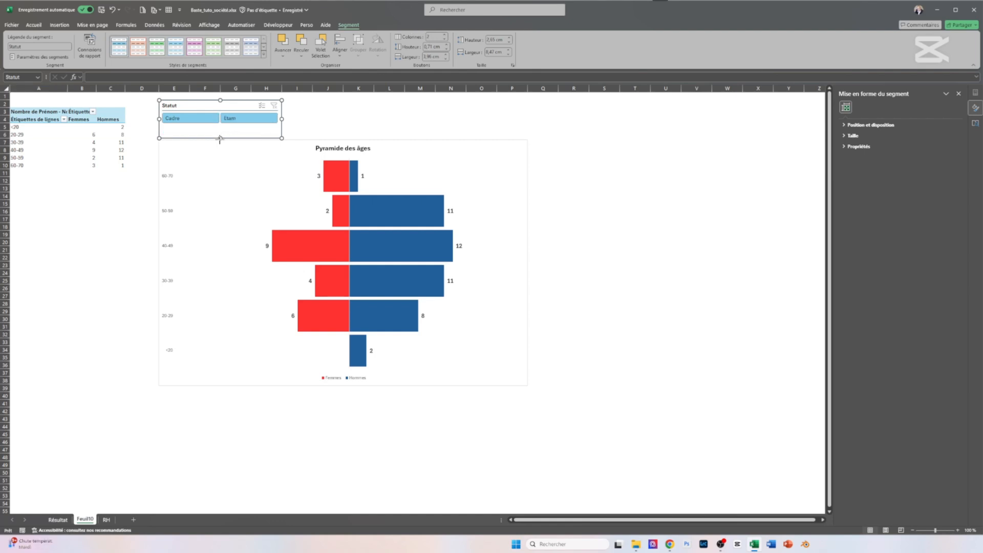
pyautogui.moveTo(220, 137); pyautogui.dragTo(220, 130)
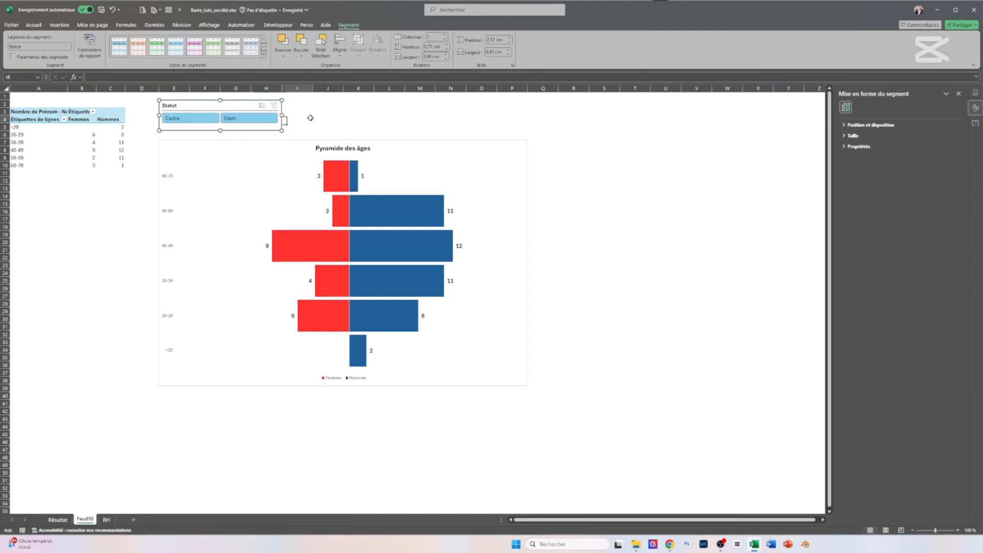
pyautogui.click(295, 122)
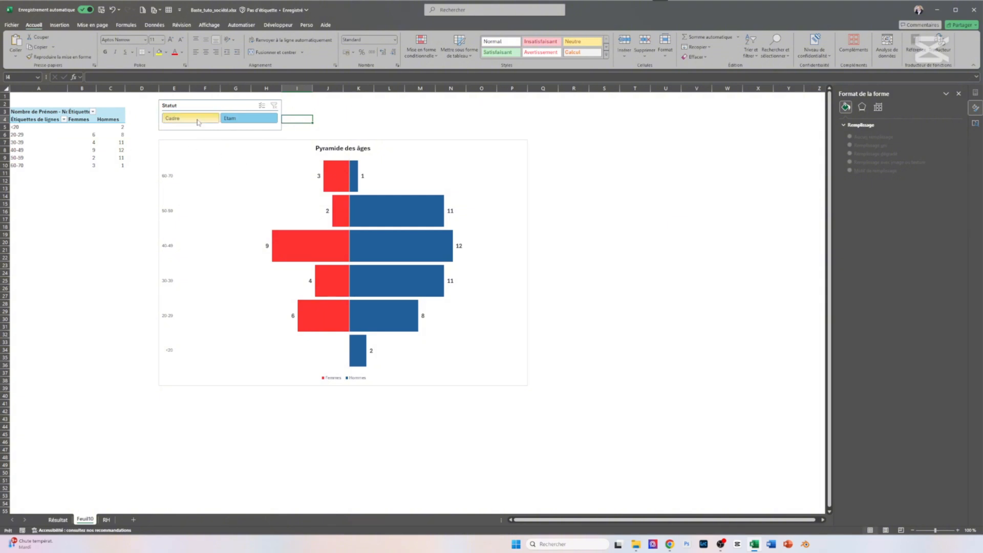
# Test the Statut slicer by filtering on Cadre and on Etam in turn, and clear its filter
pyautogui.click(173, 120)
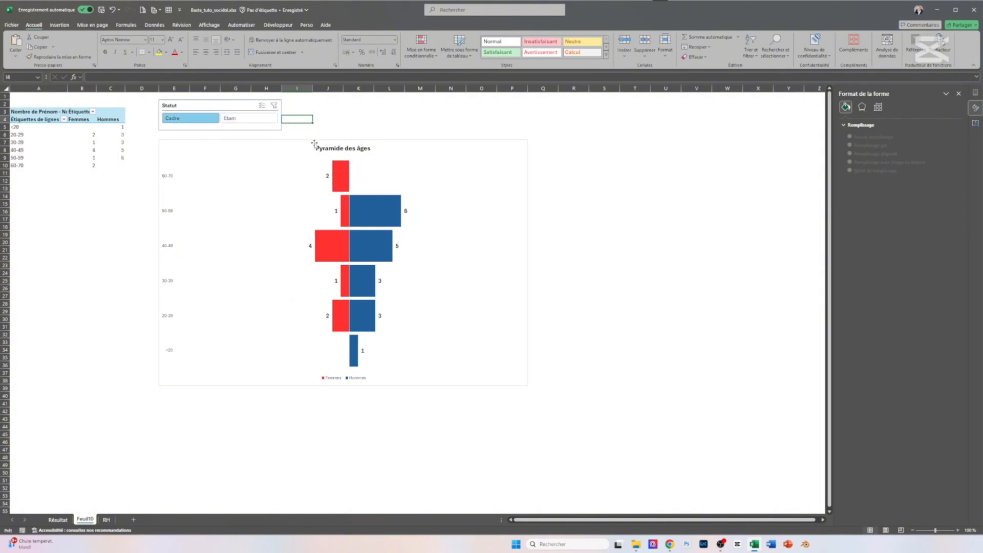
pyautogui.click(248, 119)
pyautogui.click(274, 104)
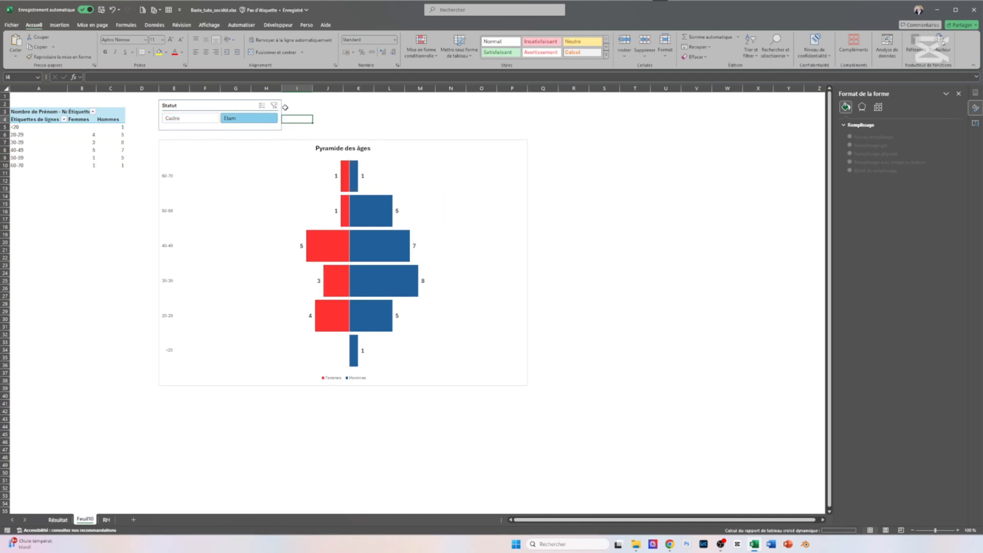
pyautogui.click(405, 110)
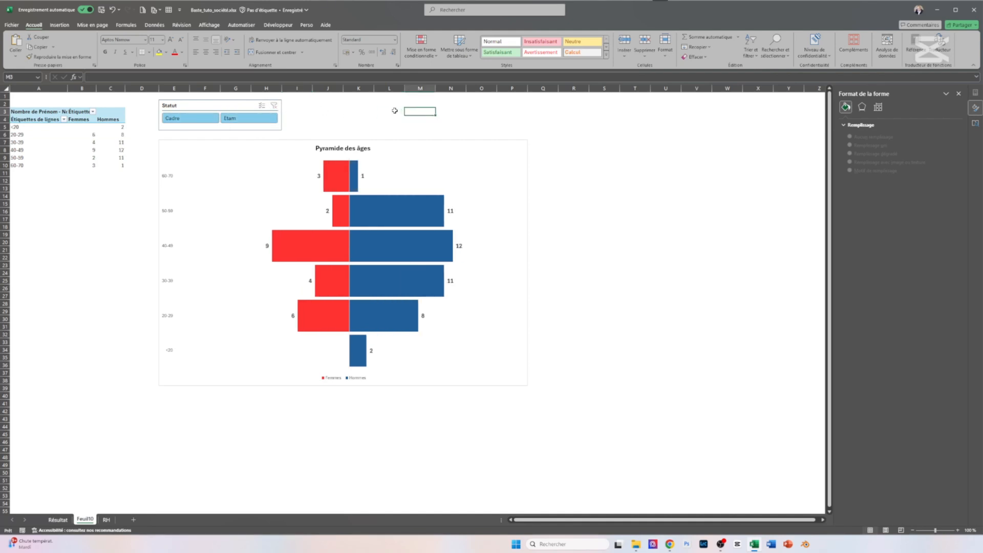
pyautogui.click(36, 96)
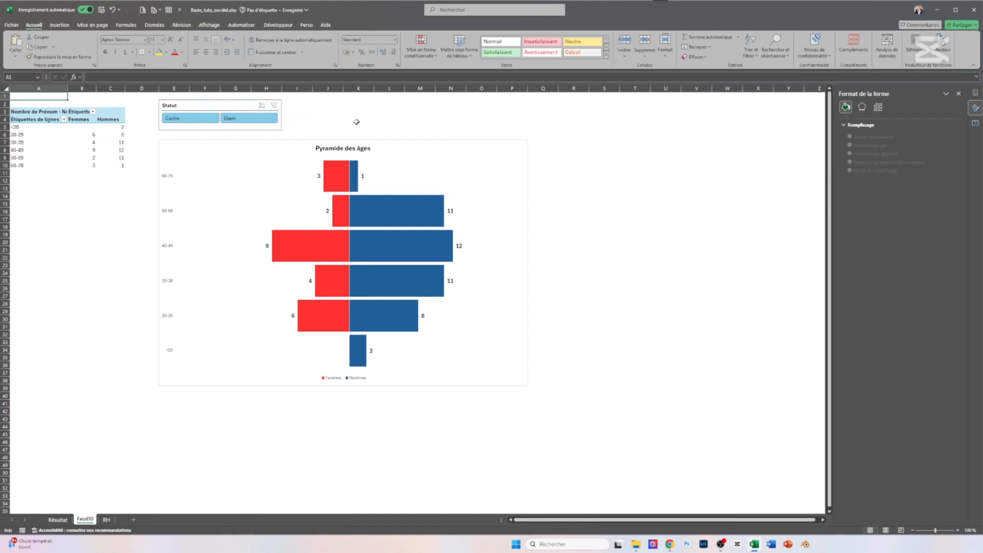